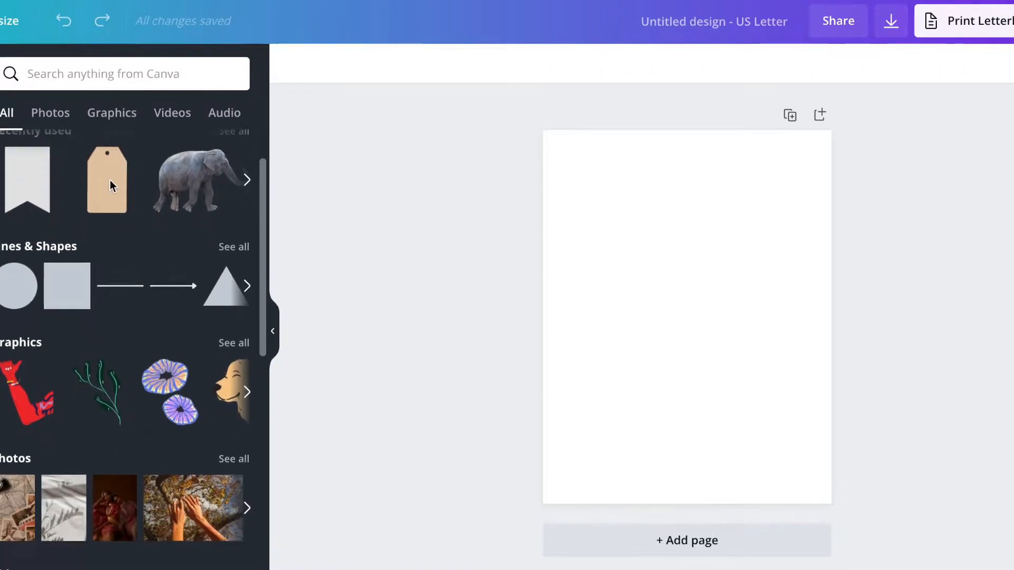
# Step: Show all Frames and scroll down to the circle, triangle and other shaped frames
pyautogui.scroll(-8, 110, 180)
pyautogui.scroll(-5, 110, 180)
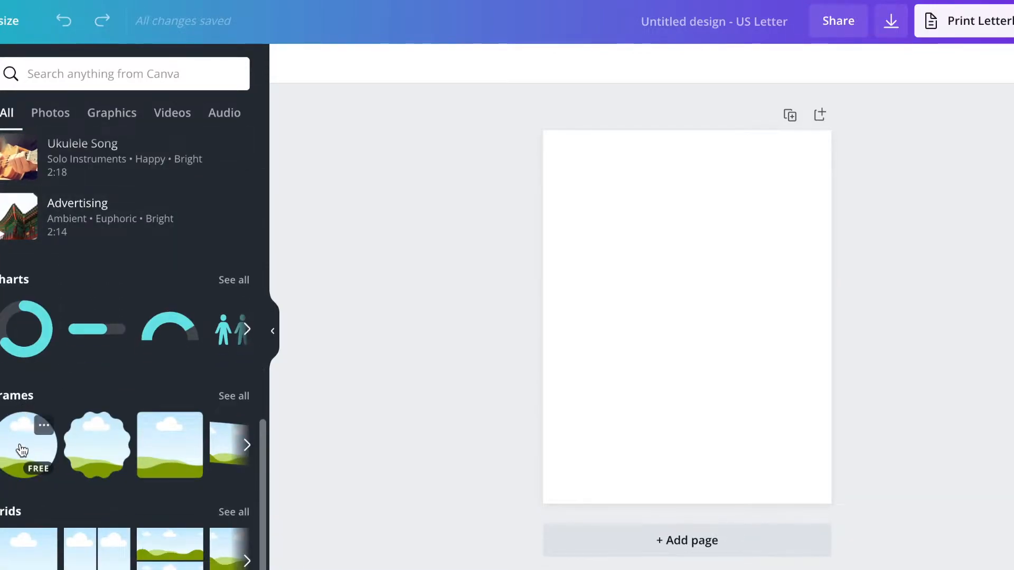
pyautogui.click(230, 402)
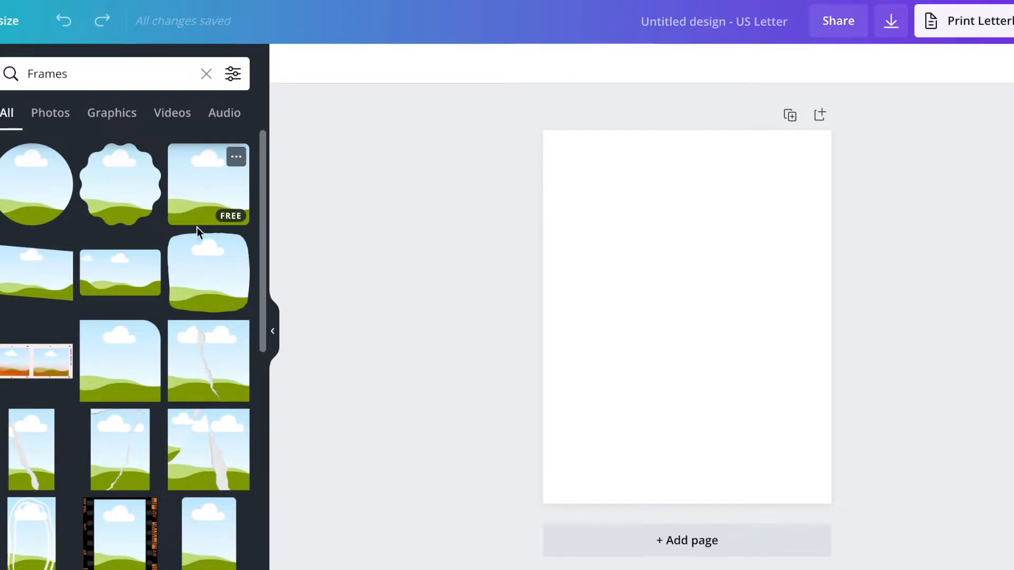
pyautogui.scroll(-10, 164, 332)
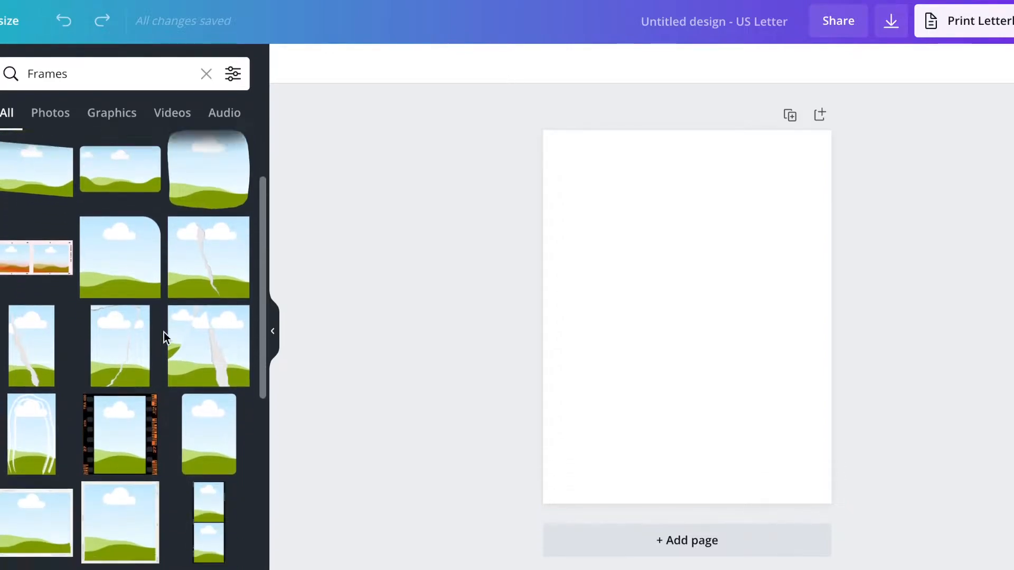
pyautogui.scroll(-7, 165, 334)
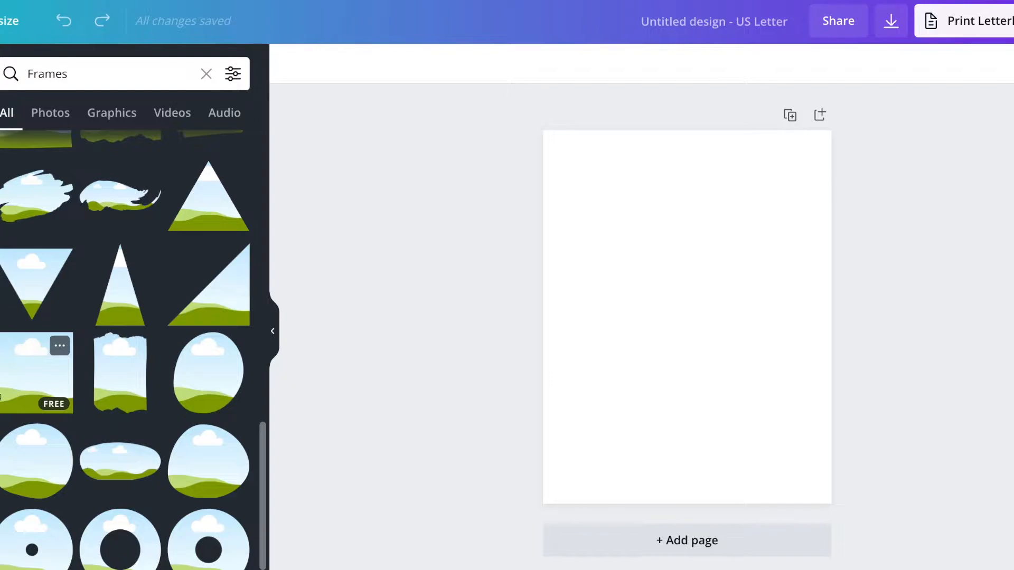
# Step: Add a square photo frame to the page
pyautogui.click(25, 384)
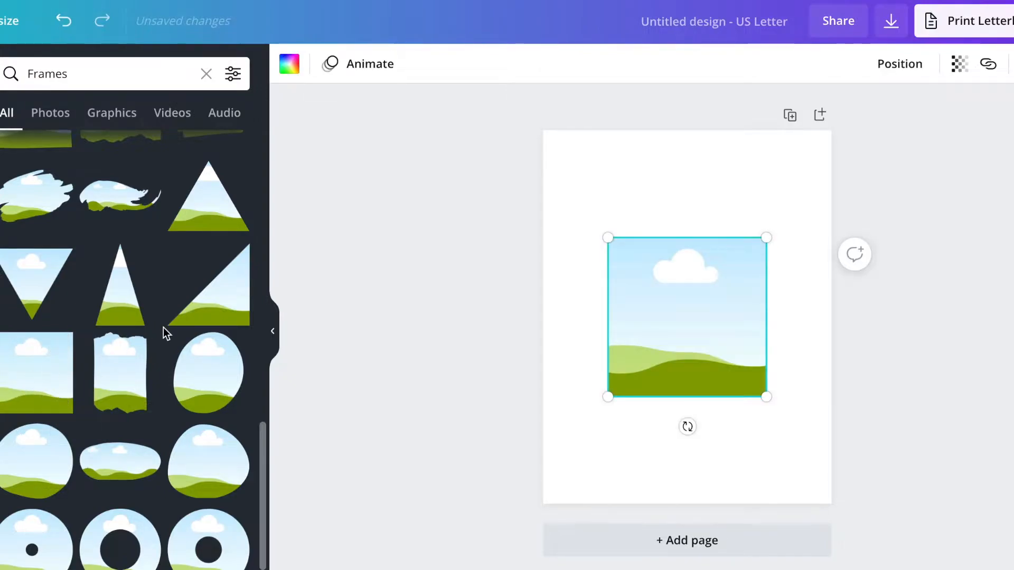
pyautogui.scroll(8, 164, 331)
pyautogui.scroll(5, 164, 330)
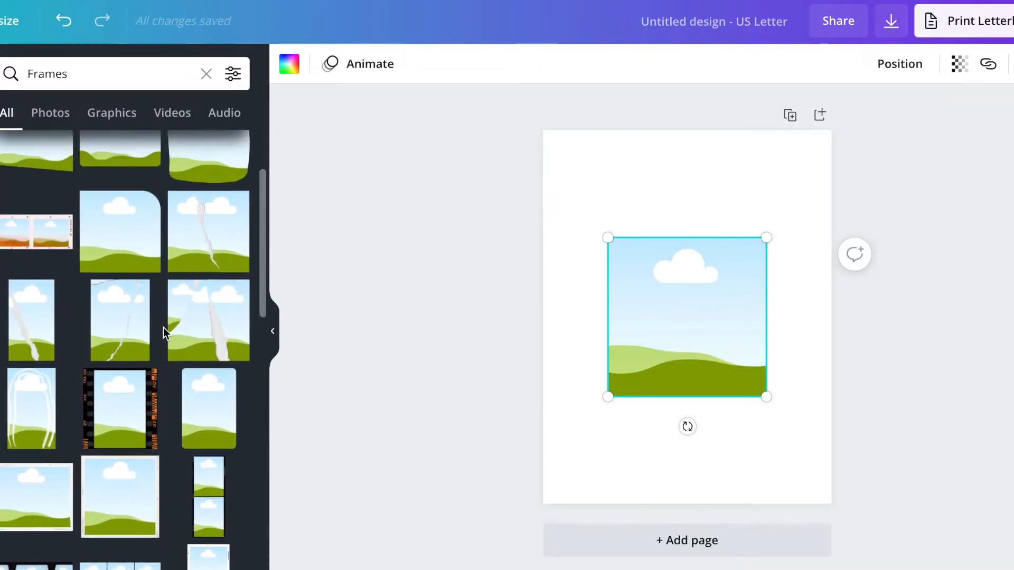
pyautogui.moveTo(211, 248); pyautogui.dragTo(672, 269)
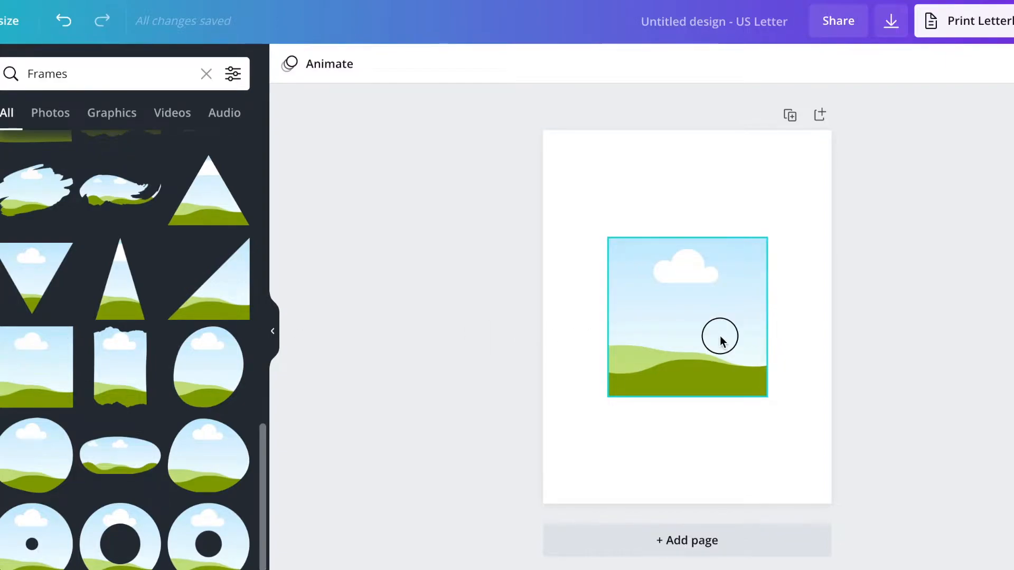
# Step: Move the square frame to the upper left and shrink it to about 2.2 × 2.2
pyautogui.moveTo(720, 338); pyautogui.dragTo(688, 267)
pyautogui.moveTo(729, 324); pyautogui.dragTo(613, 188)
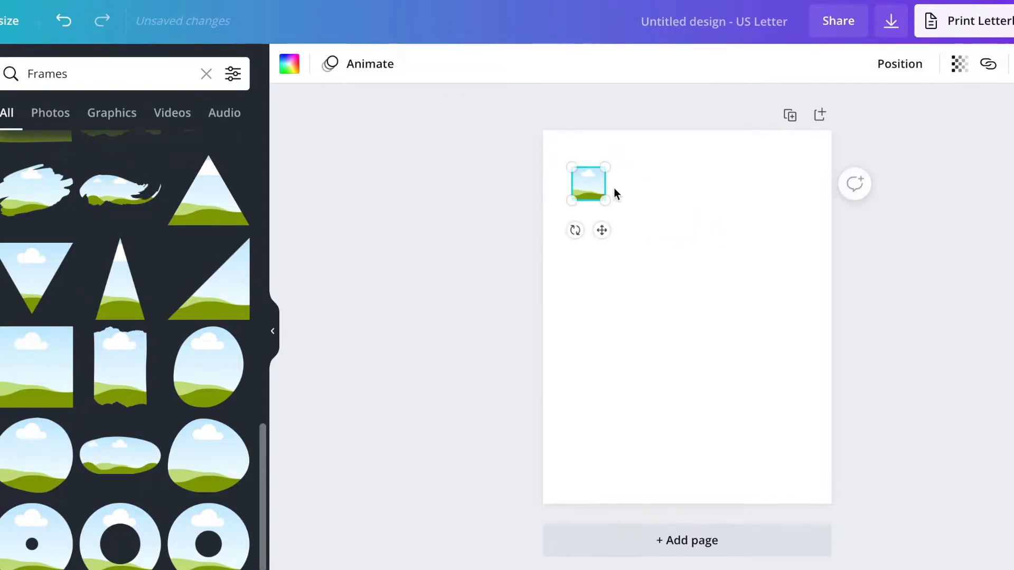
pyautogui.click(470, 248)
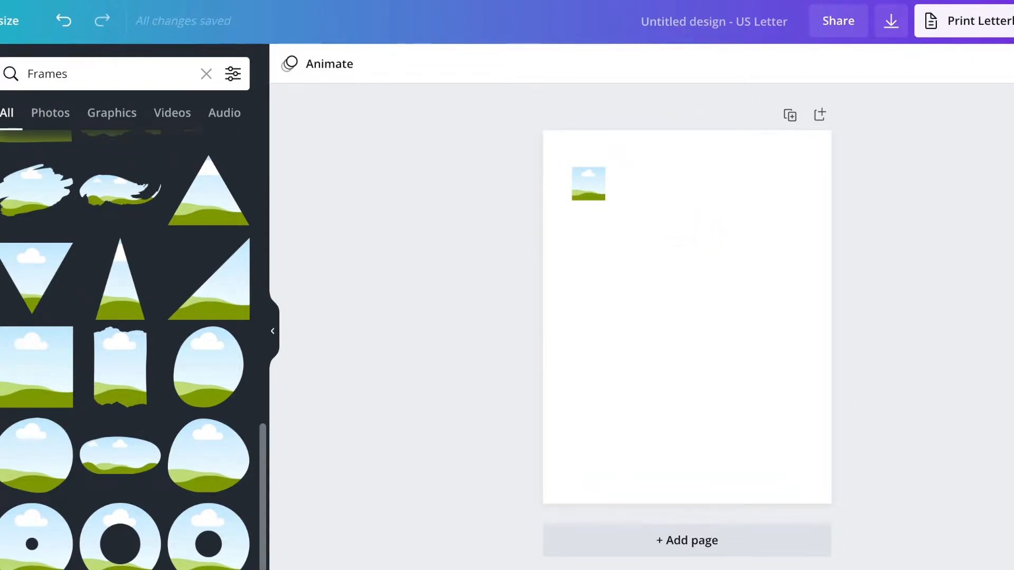
pyautogui.click(538, 242)
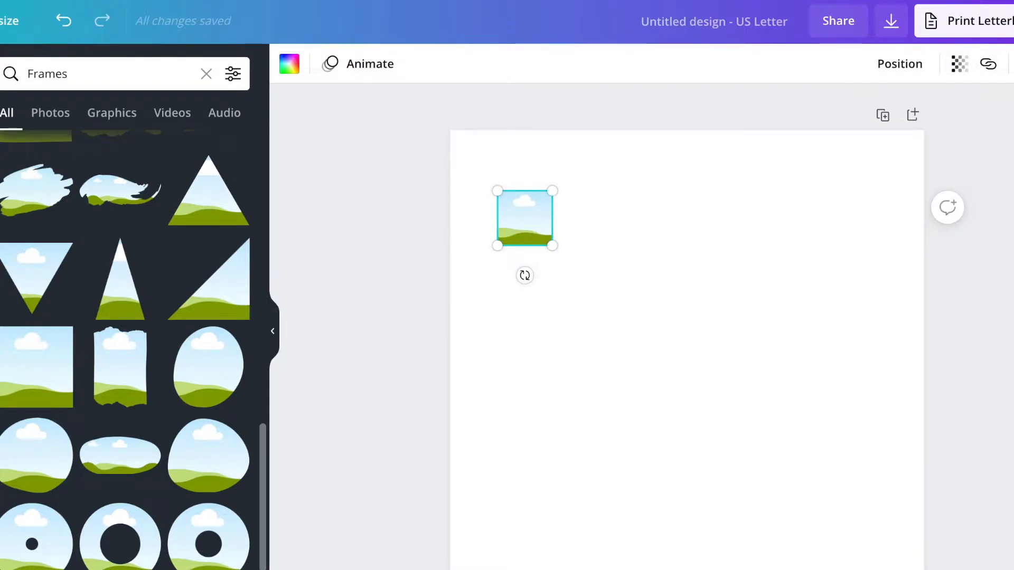
# Step: Duplicate the square frame, line the copies up into a six-frame row, and select all six
pyautogui.hotkey('ctrl', 'd')
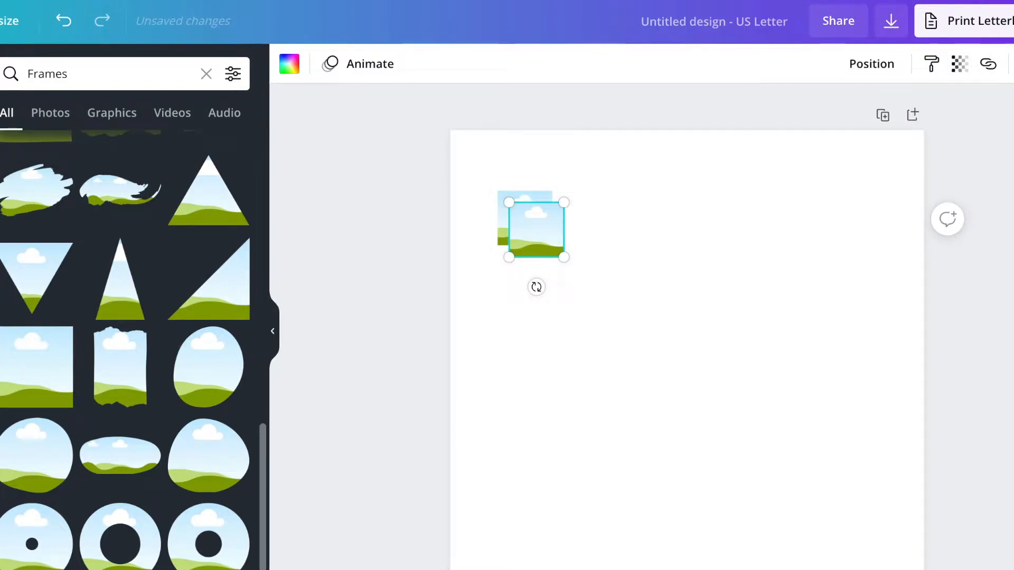
pyautogui.hotkey('ctrl', 'd')
pyautogui.hotkey('ctrl', 'd')
pyautogui.hotkey('ctrl', 'd')
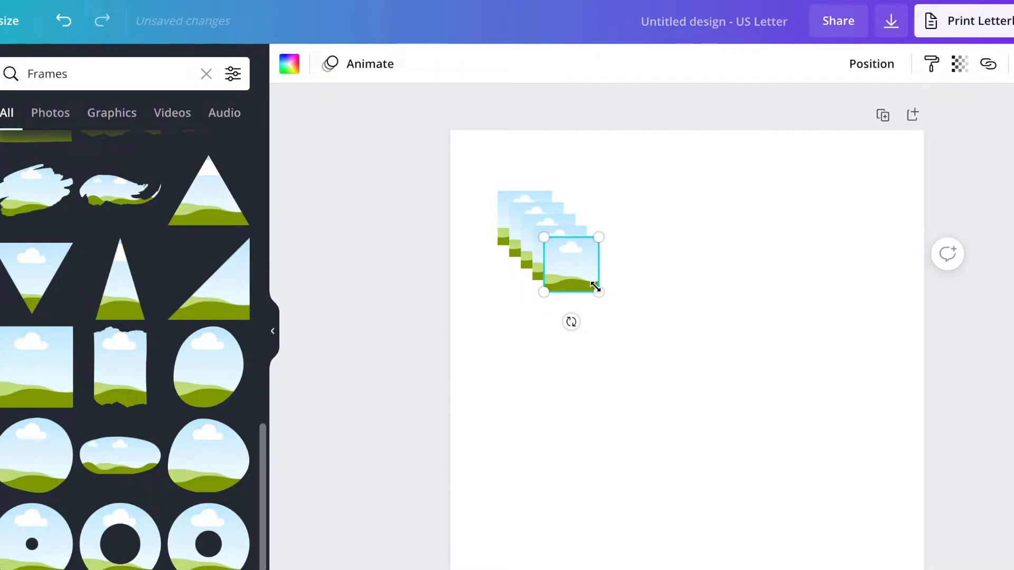
pyautogui.moveTo(576, 280); pyautogui.dragTo(851, 233)
pyautogui.moveTo(564, 260); pyautogui.dragTo(722, 232)
pyautogui.moveTo(536, 238); pyautogui.dragTo(512, 222)
pyautogui.moveTo(420, 228); pyautogui.dragTo(945, 205)
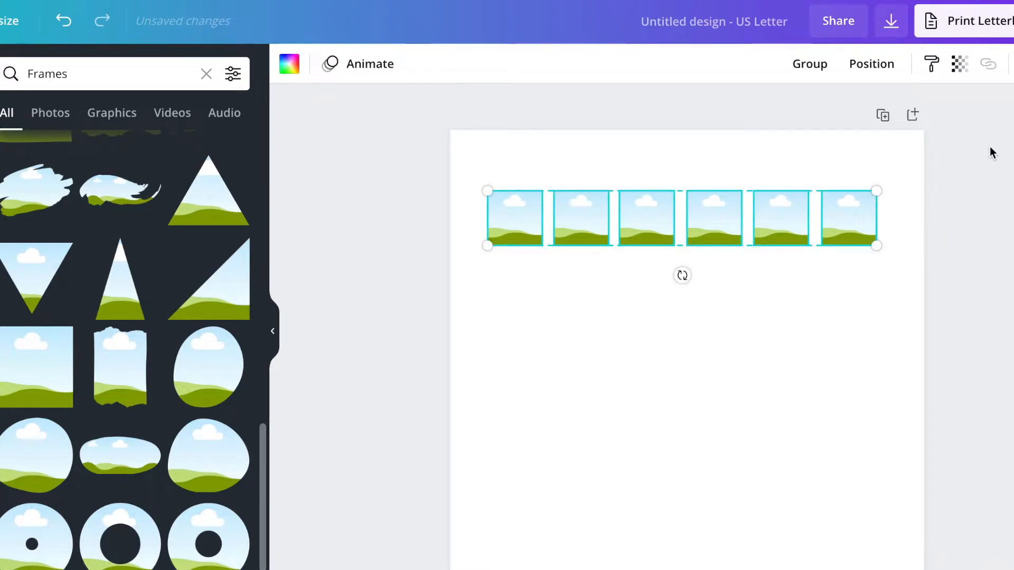
# Step: Space the six frames evenly horizontally and centre the row on the page
pyautogui.click(879, 73)
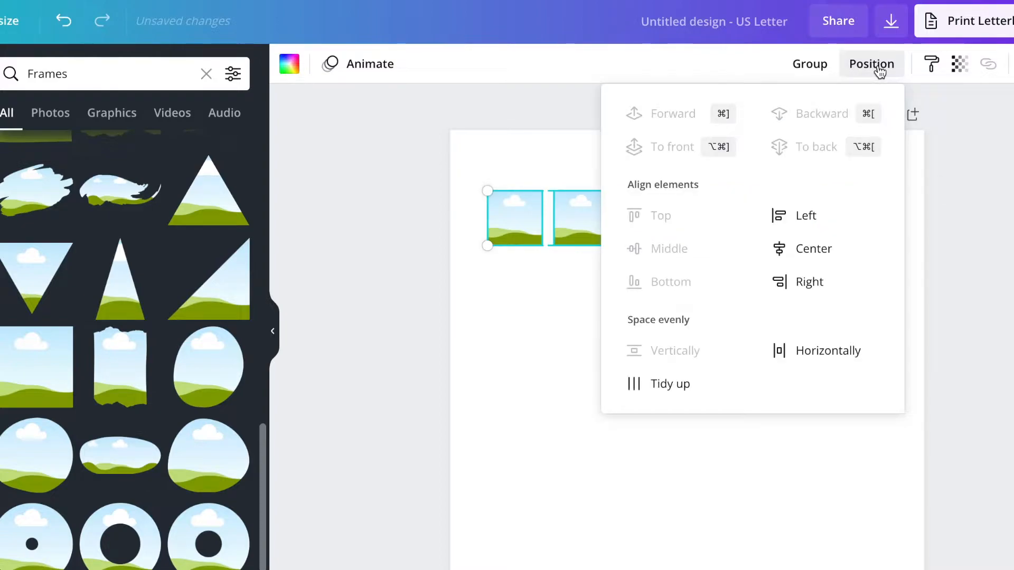
pyautogui.click(873, 356)
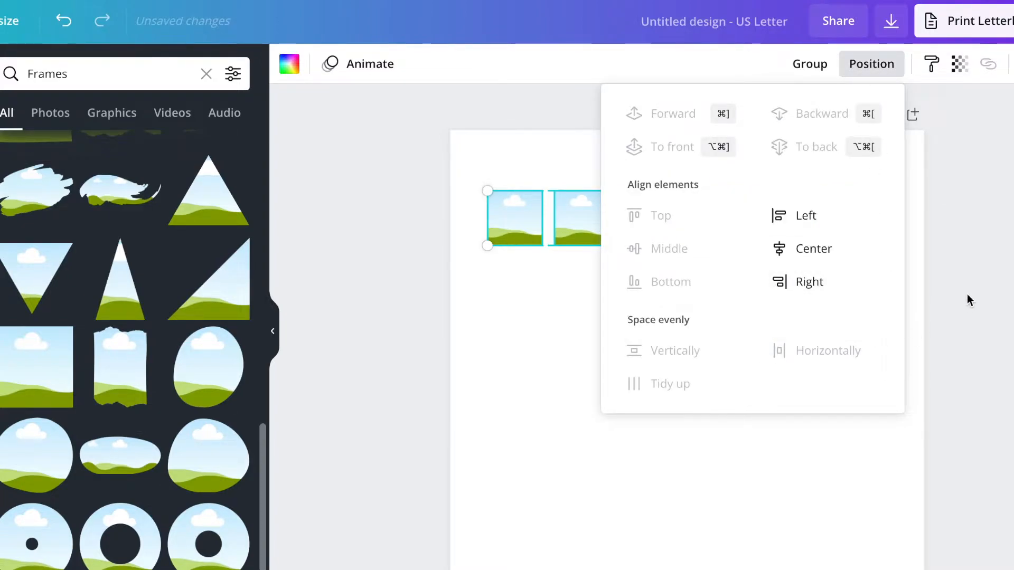
pyautogui.click(865, 68)
pyautogui.moveTo(580, 234)
pyautogui.mouseDown()
pyautogui.moveTo(595, 231)
pyautogui.moveTo(584, 223)
pyautogui.mouseUp()
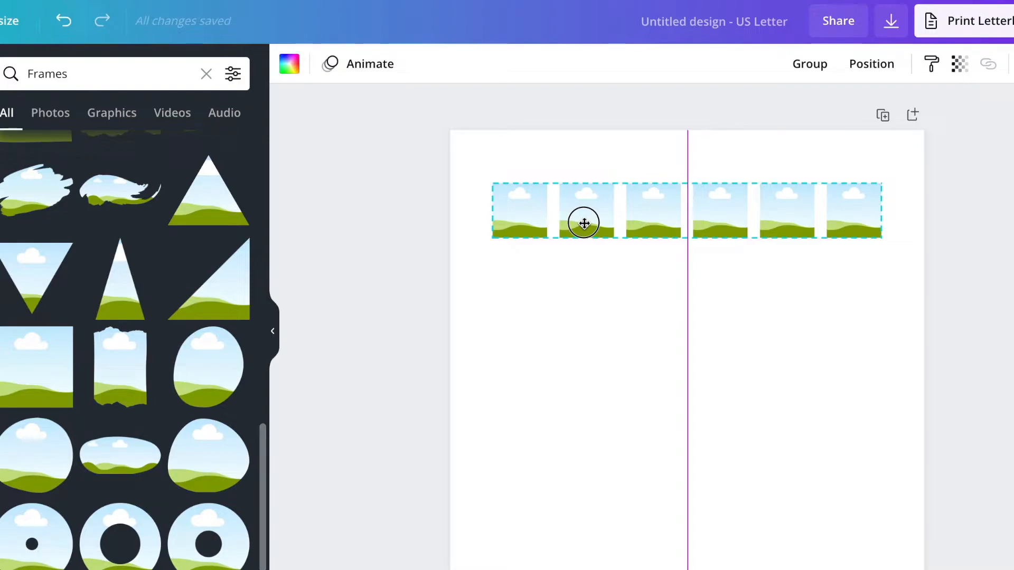
pyautogui.moveTo(584, 223); pyautogui.dragTo(585, 225)
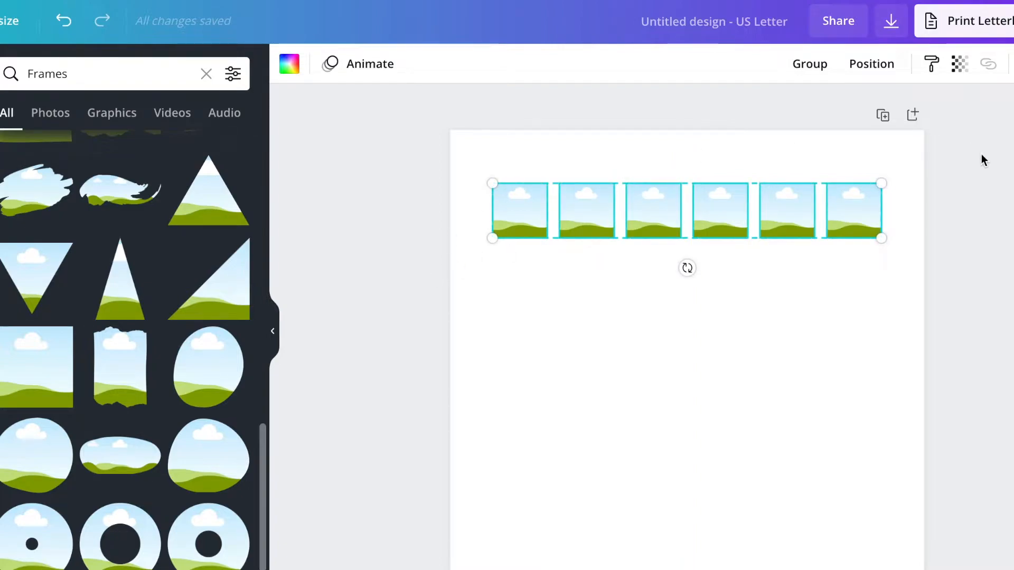
# Step: Group the six frames and place the group near the top of the page
pyautogui.click(811, 70)
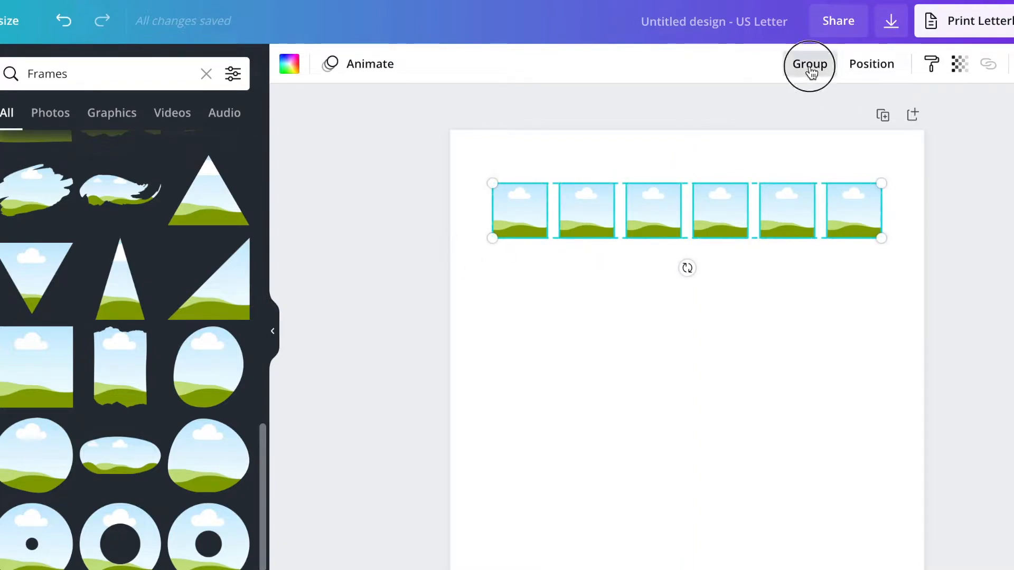
pyautogui.click(407, 370)
pyautogui.moveTo(665, 220); pyautogui.dragTo(658, 260)
pyautogui.click(520, 335)
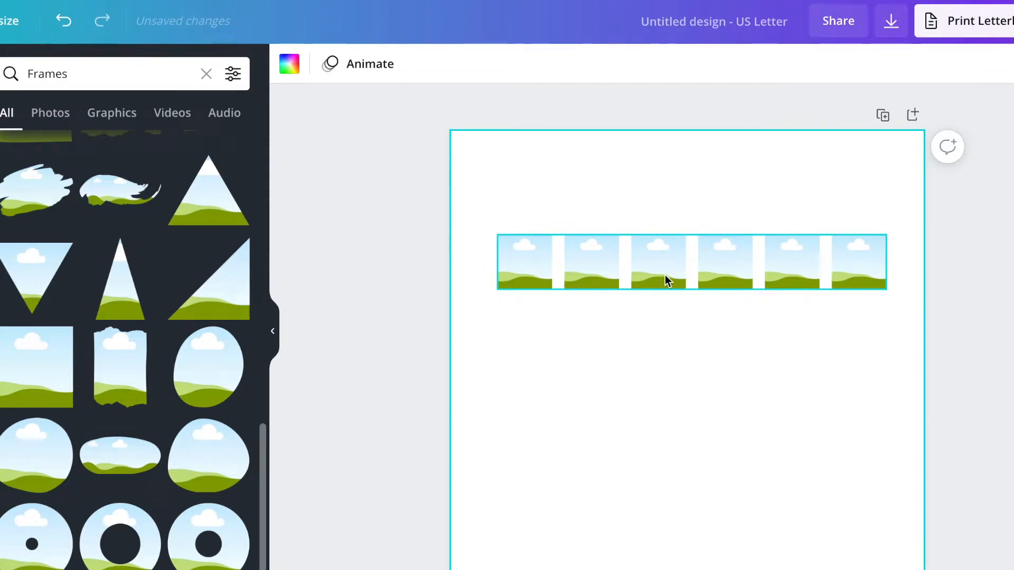
pyautogui.click(664, 263)
pyautogui.moveTo(663, 258); pyautogui.dragTo(665, 218)
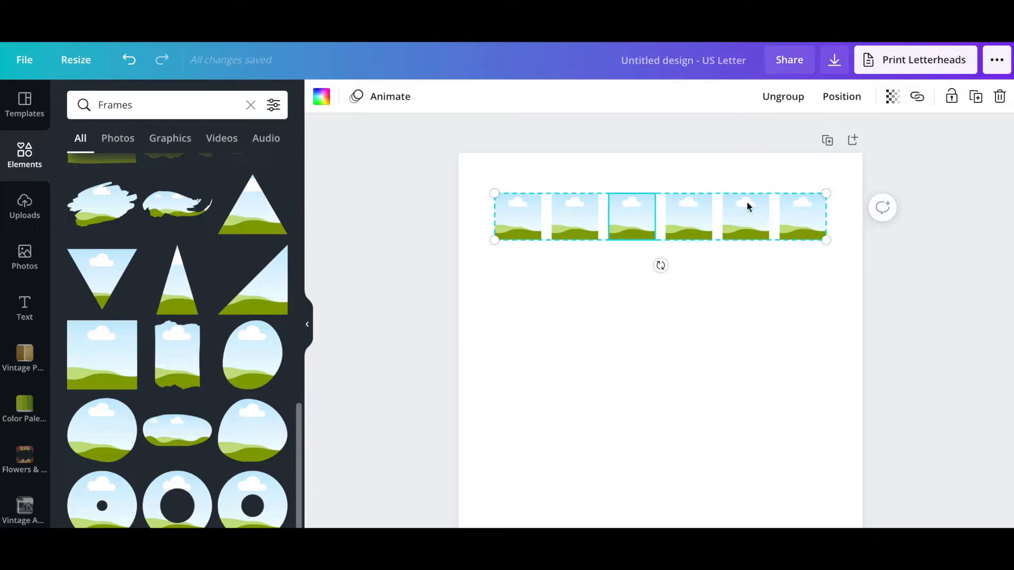
# Step: Duplicate the grouped row and drag the copies down the page
pyautogui.click(981, 100)
pyautogui.click(980, 100)
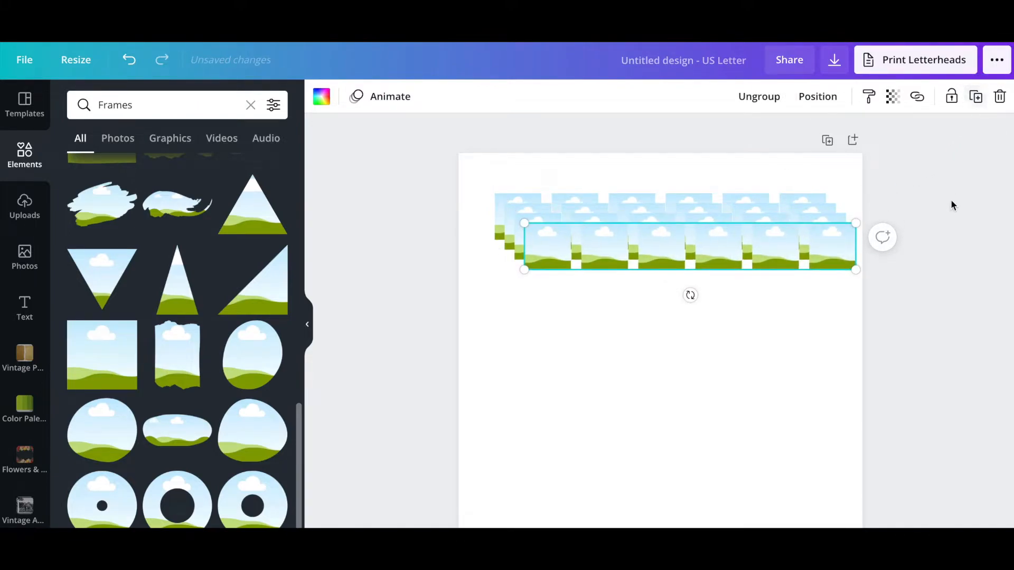
pyautogui.scroll(-2, 948, 206)
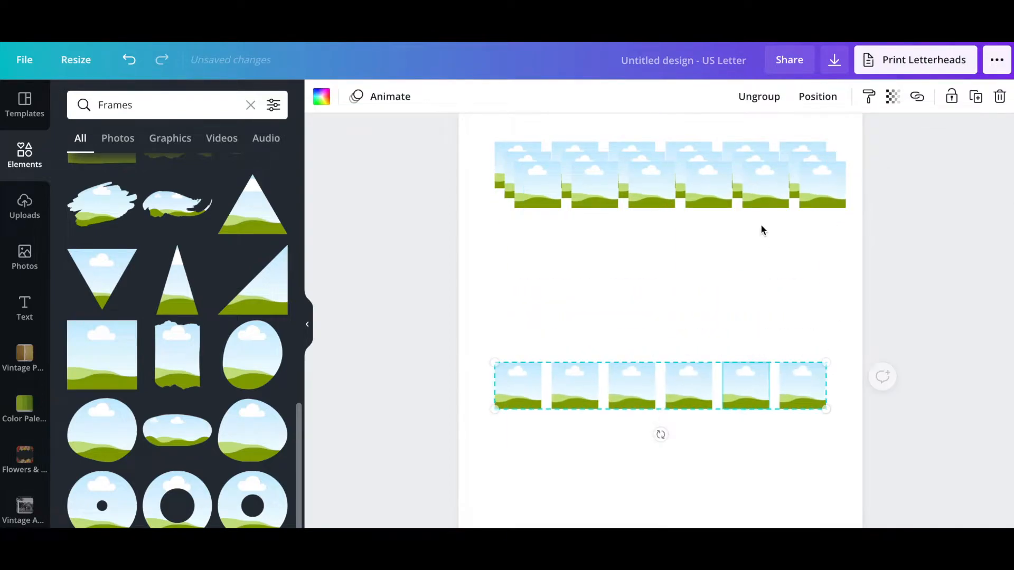
pyautogui.moveTo(755, 203); pyautogui.dragTo(744, 235)
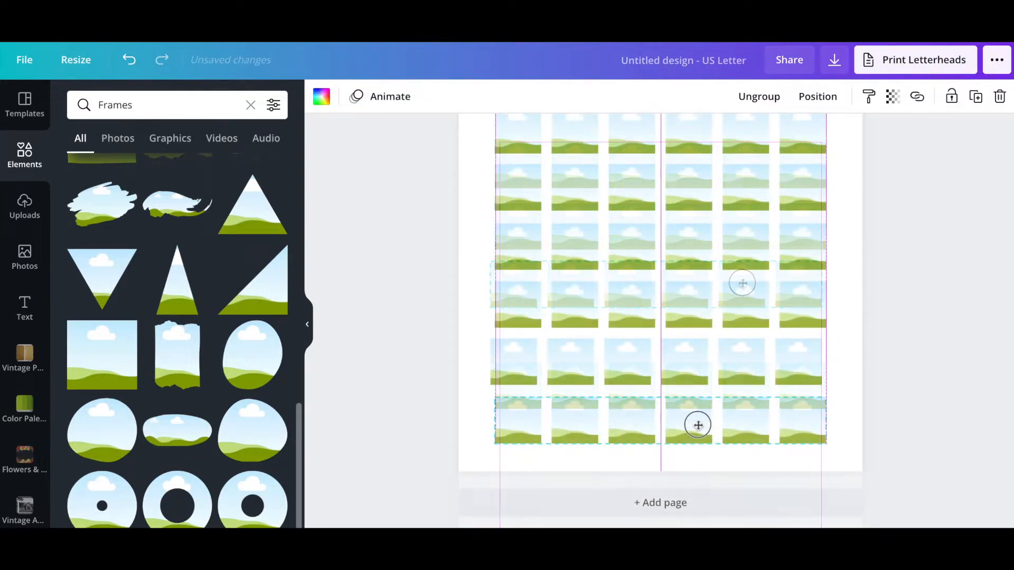
pyautogui.moveTo(686, 373); pyautogui.dragTo(694, 380)
pyautogui.scroll(4, 685, 343)
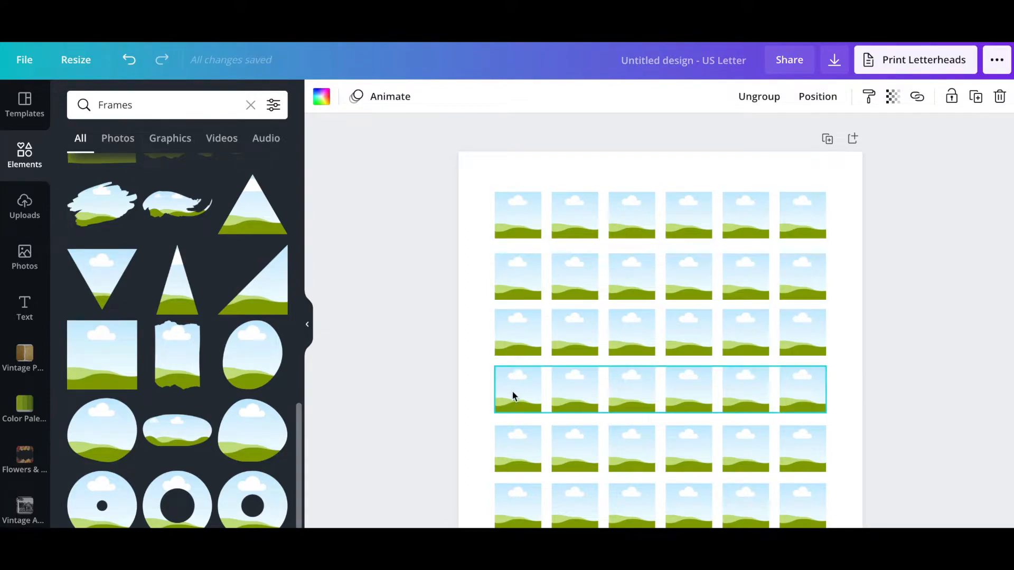
pyautogui.scroll(-2, 512, 391)
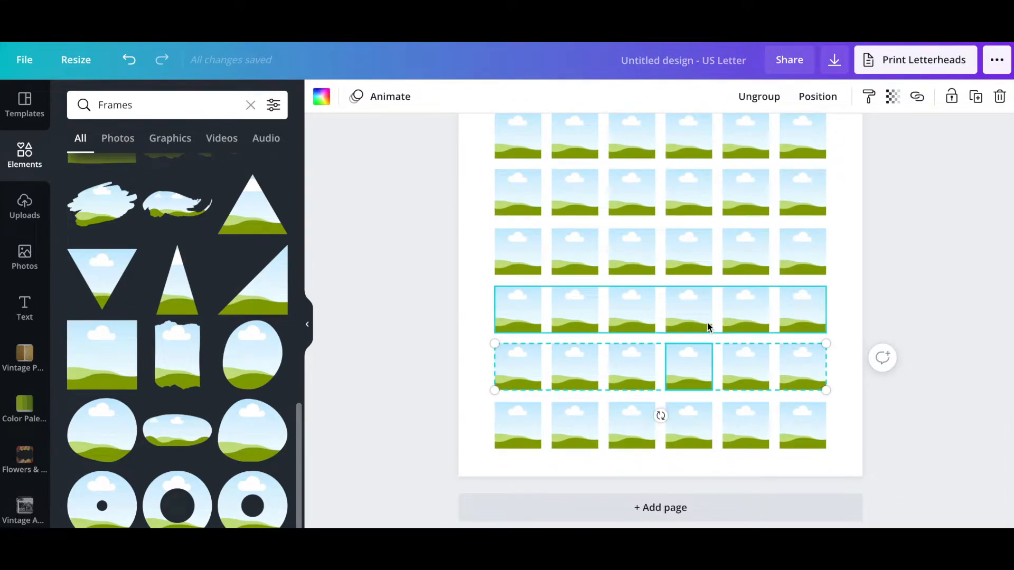
pyautogui.scroll(4, 732, 208)
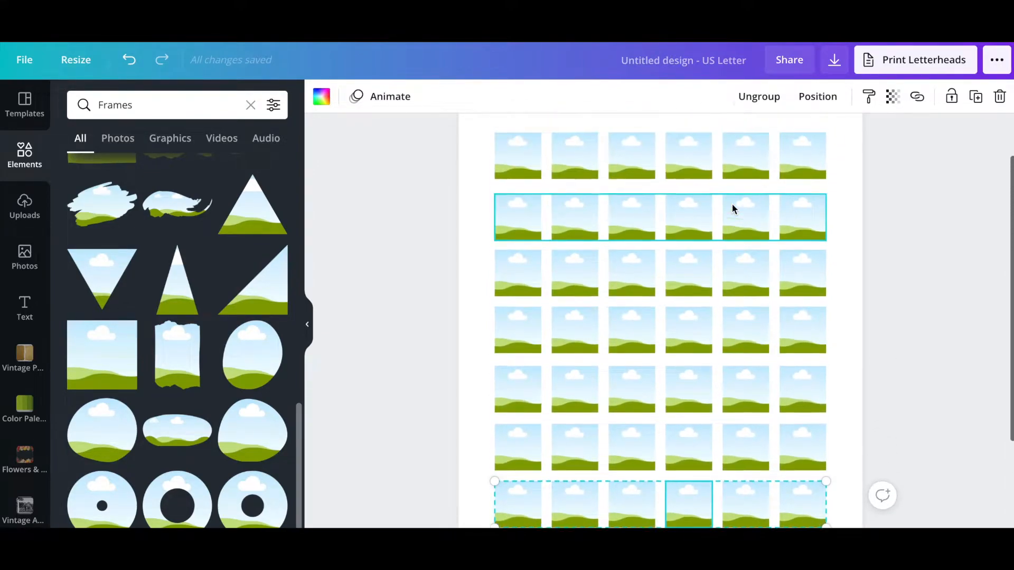
# Step: Select all seven rows and space them evenly from top to bottom
pyautogui.moveTo(593, 138); pyautogui.dragTo(705, 490)
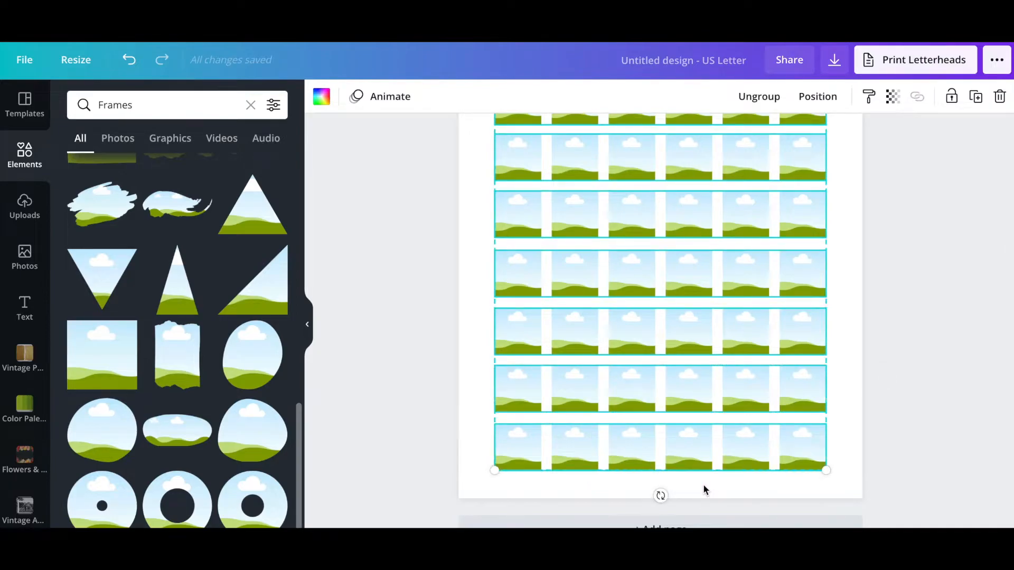
pyautogui.click(816, 96)
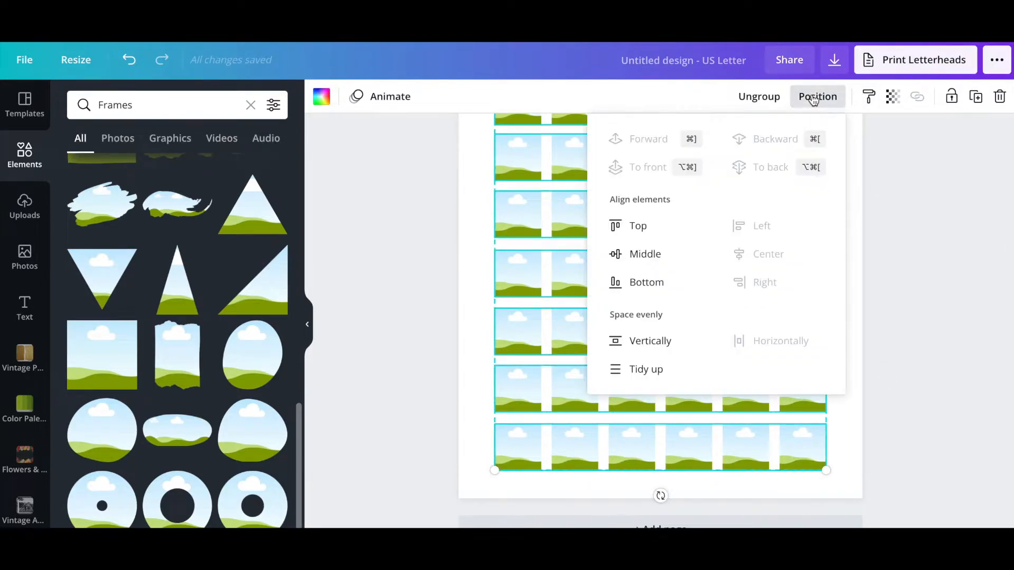
pyautogui.click(662, 344)
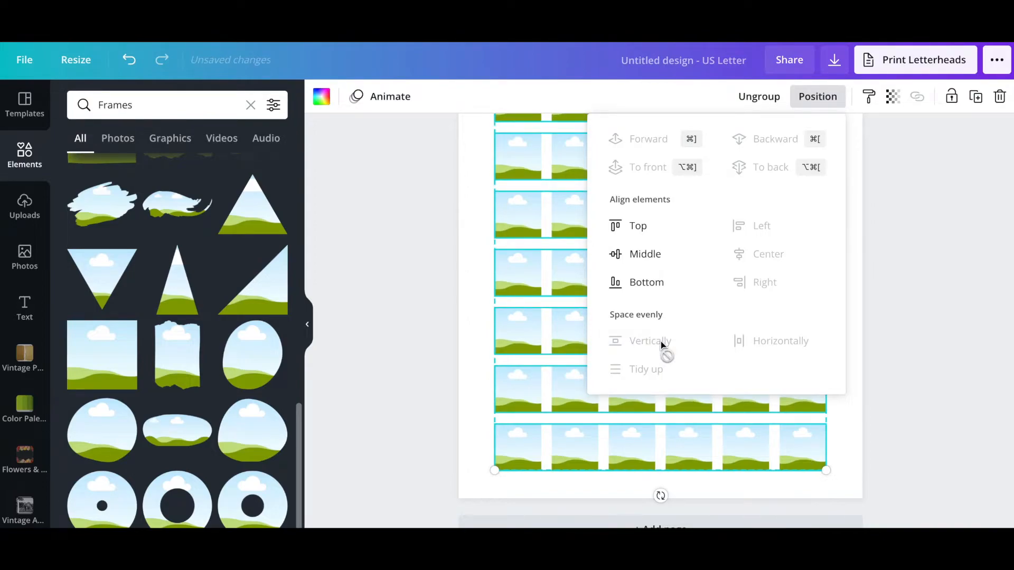
pyautogui.click(833, 96)
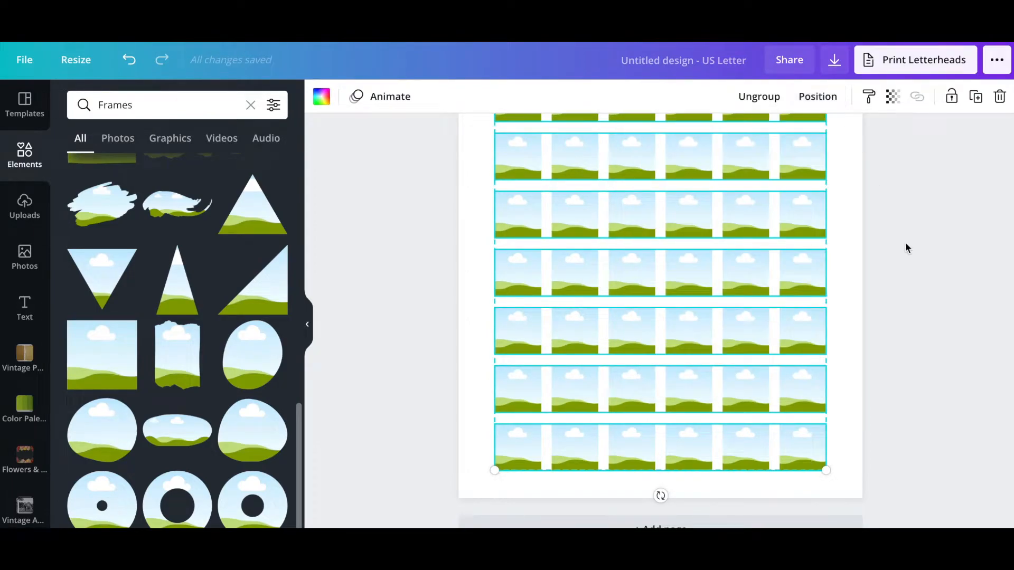
pyautogui.scroll(2, 904, 243)
pyautogui.scroll(-3, 906, 243)
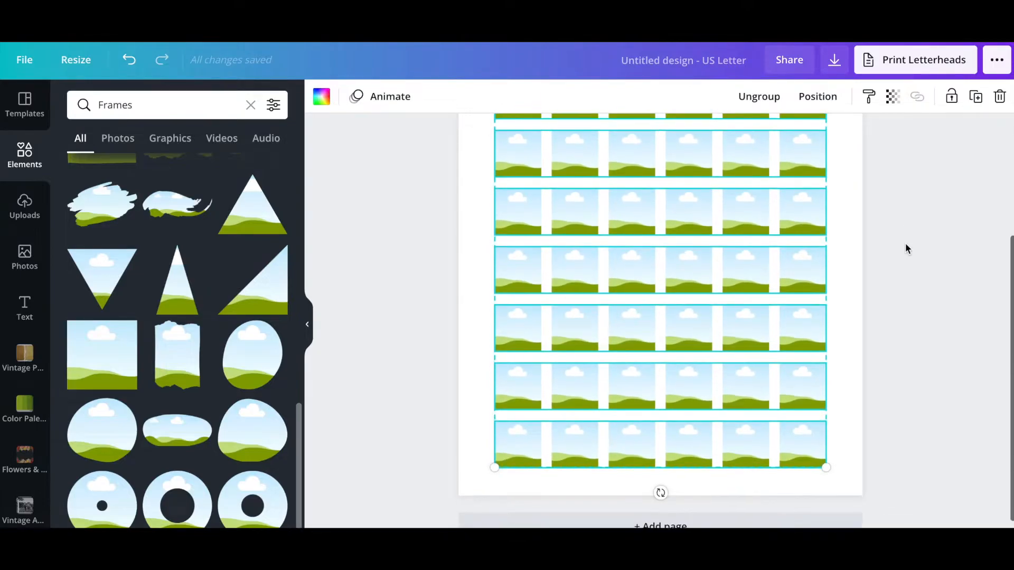
pyautogui.click(906, 244)
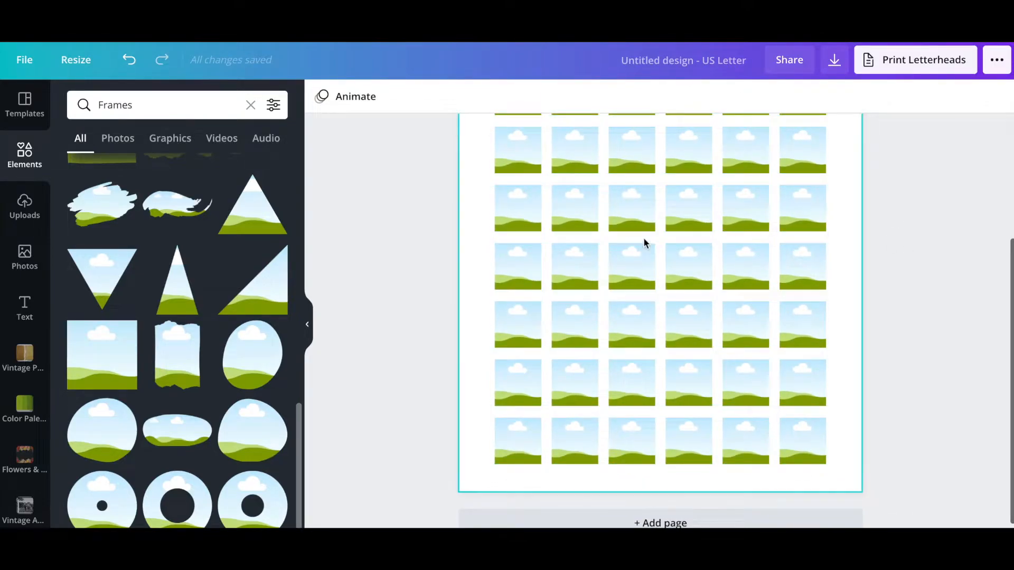
pyautogui.scroll(2, 644, 239)
pyautogui.scroll(-2, 502, 211)
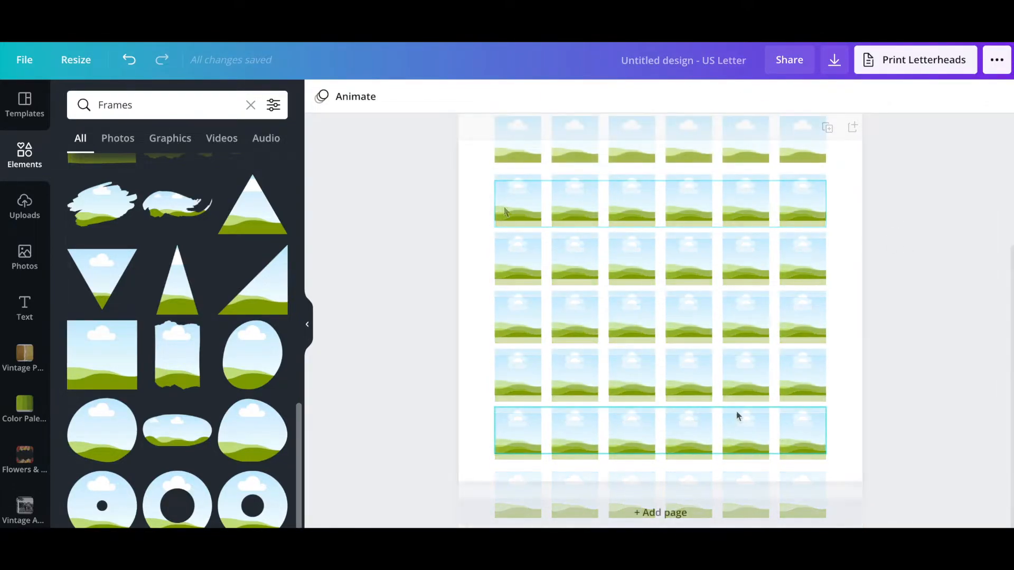
pyautogui.scroll(3, 837, 268)
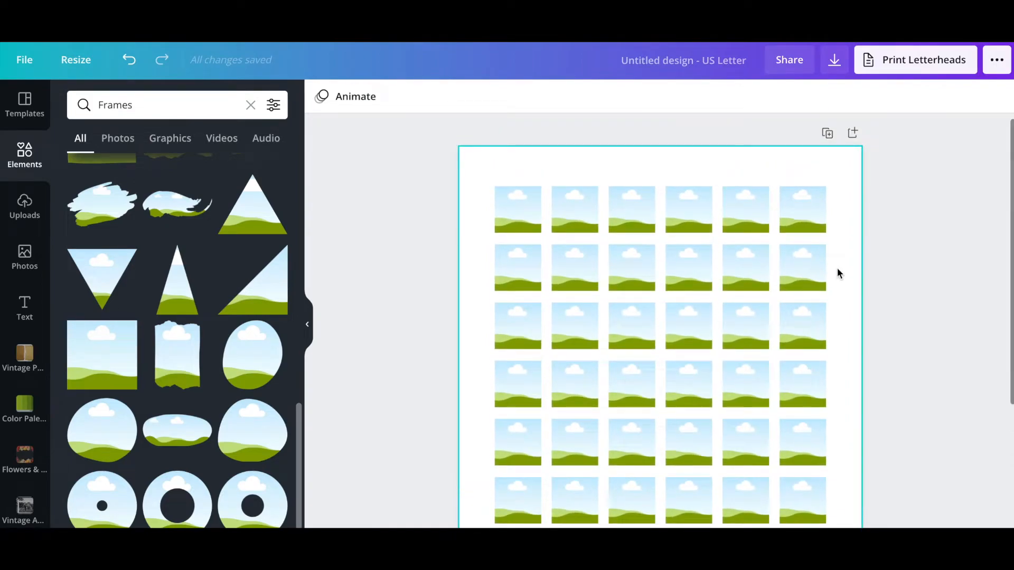
pyautogui.scroll(-2, 837, 268)
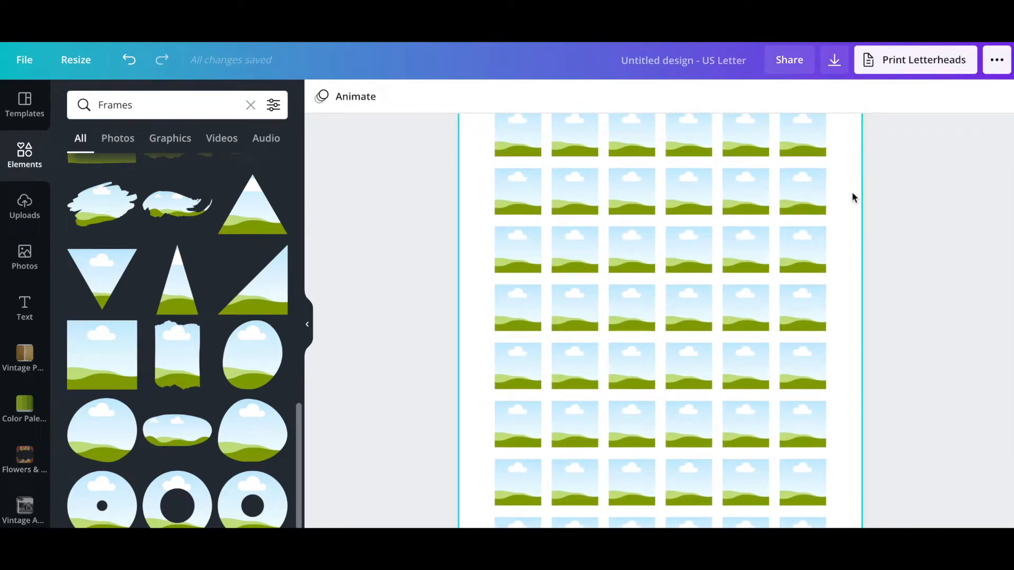
pyautogui.scroll(2, 845, 183)
pyautogui.scroll(-3, 476, 294)
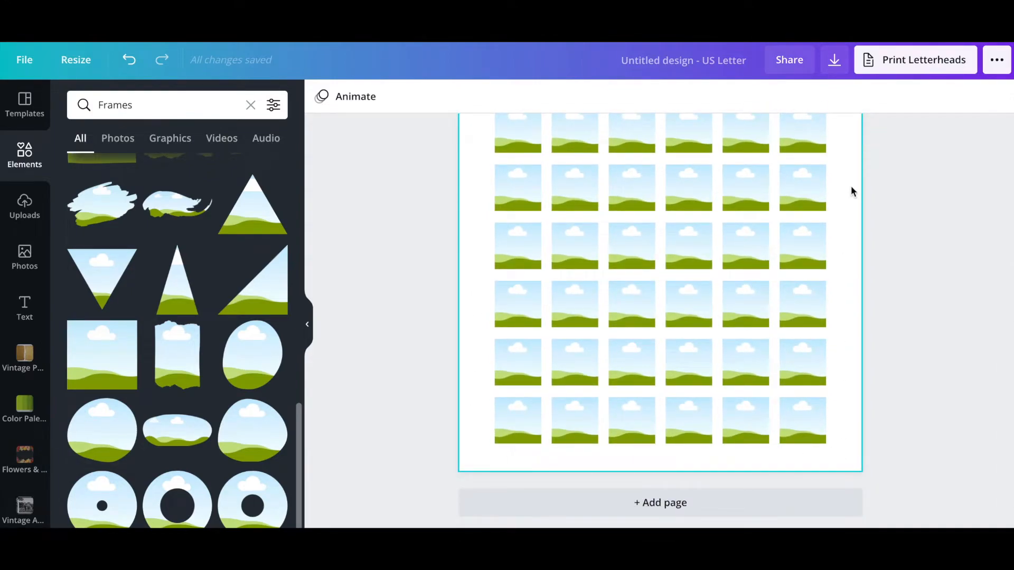
pyautogui.scroll(4, 851, 191)
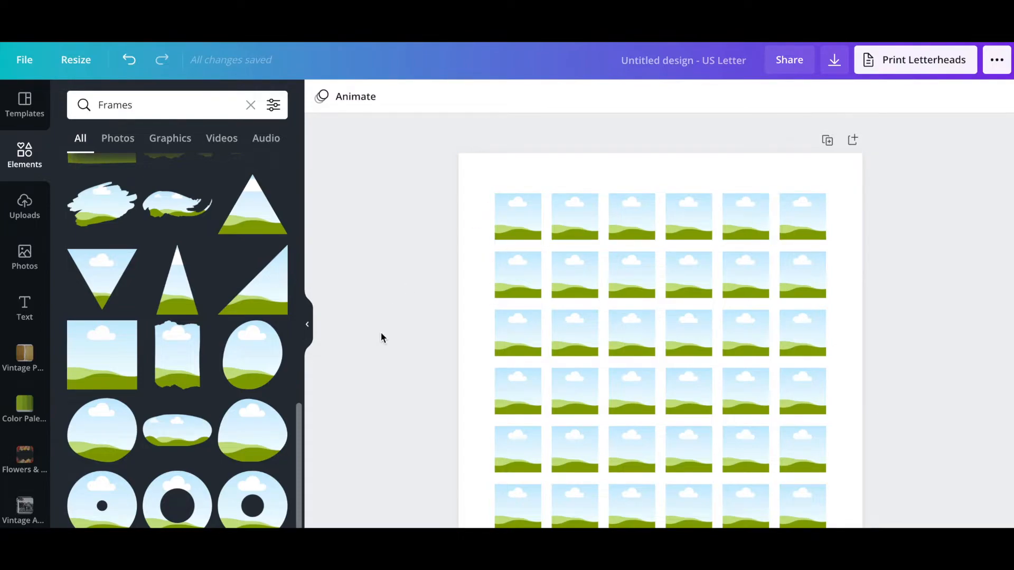
pyautogui.scroll(-2, 381, 334)
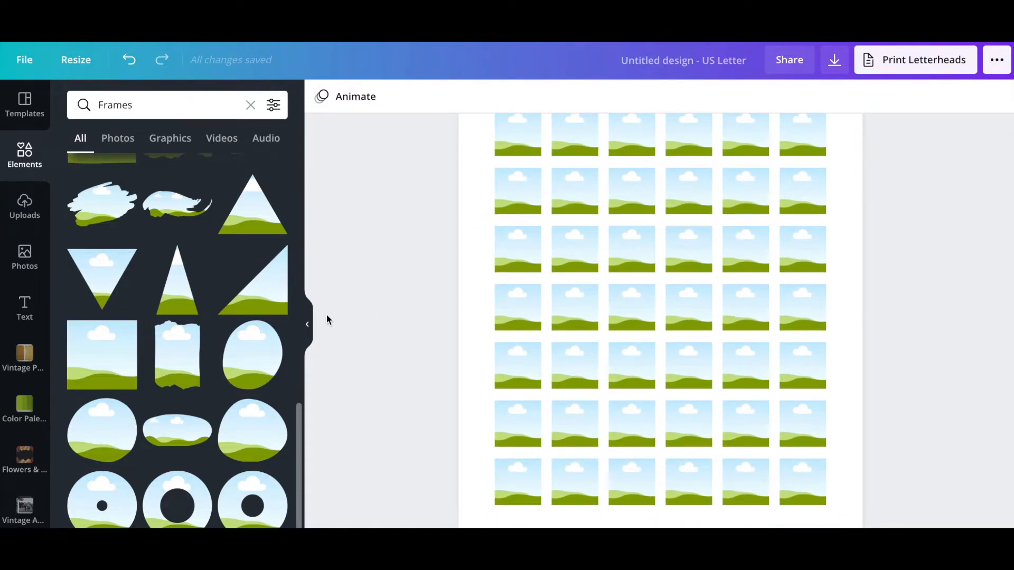
pyautogui.scroll(2, 326, 320)
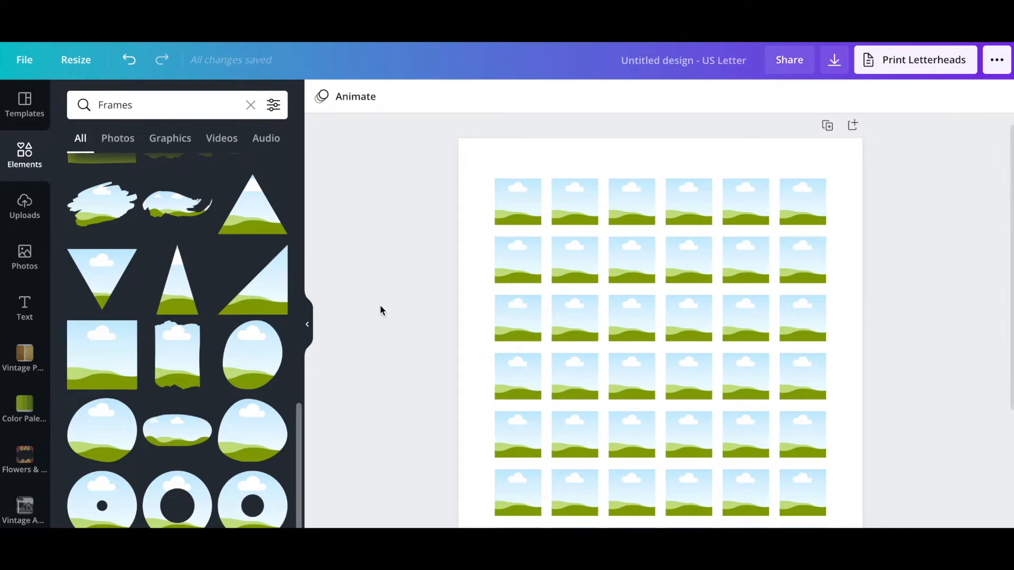
pyautogui.scroll(-2, 17, 291)
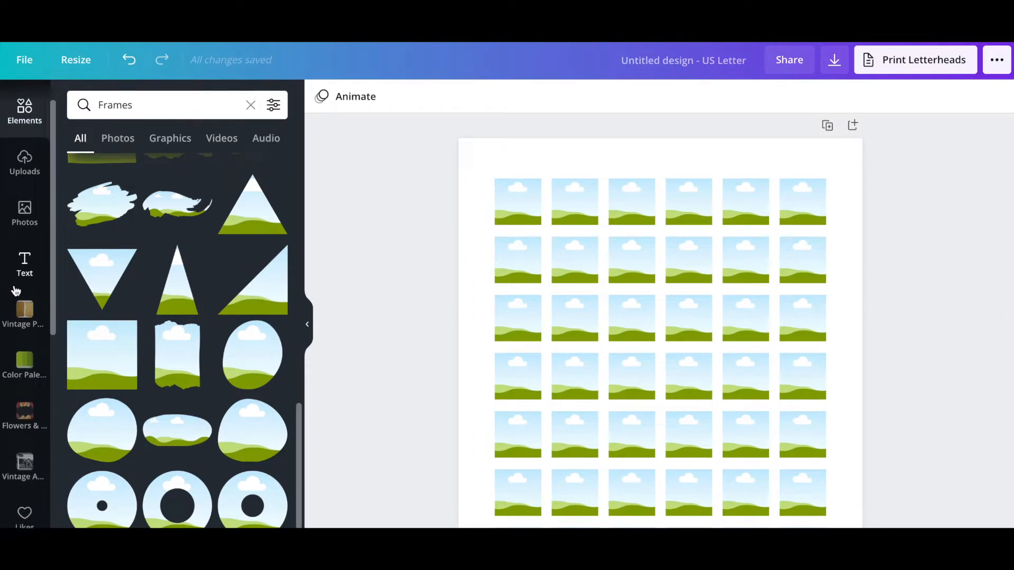
# Step: Drag floral, marbled, orange striped and antique map papers from Vintage Paper into the first four frames
pyautogui.click(24, 278)
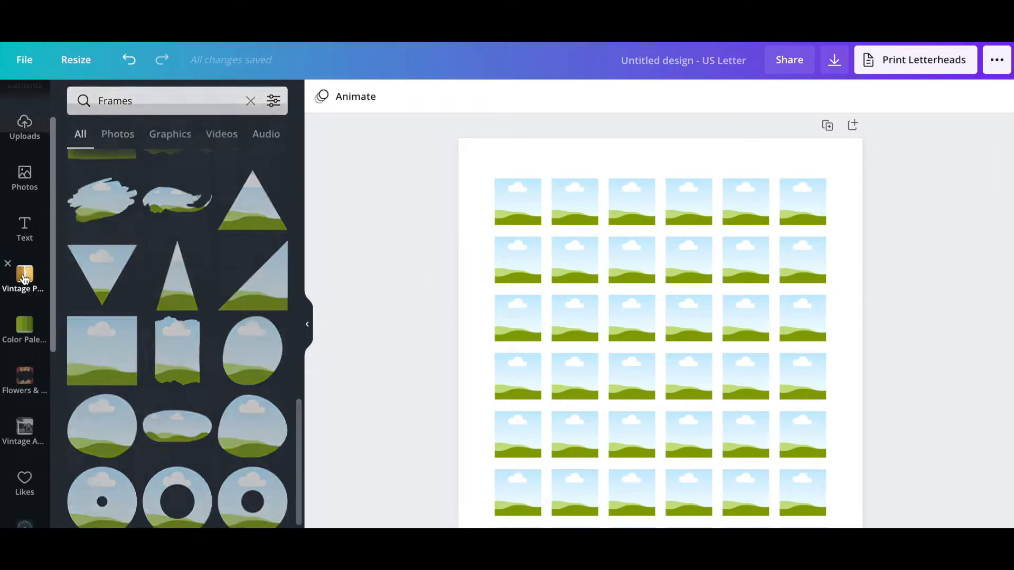
pyautogui.scroll(-3, 164, 299)
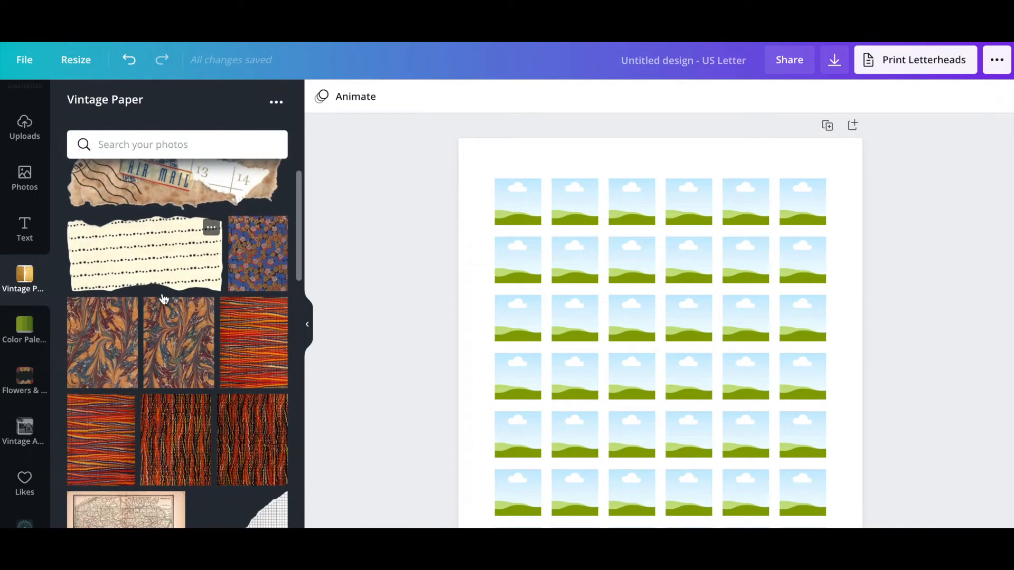
pyautogui.scroll(1, 204, 384)
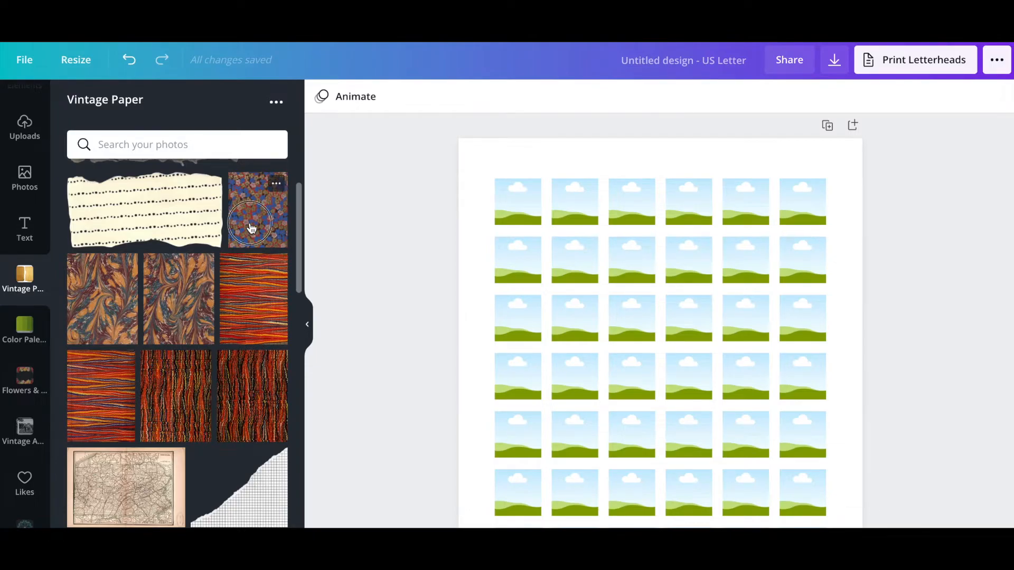
pyautogui.moveTo(251, 228); pyautogui.dragTo(519, 217)
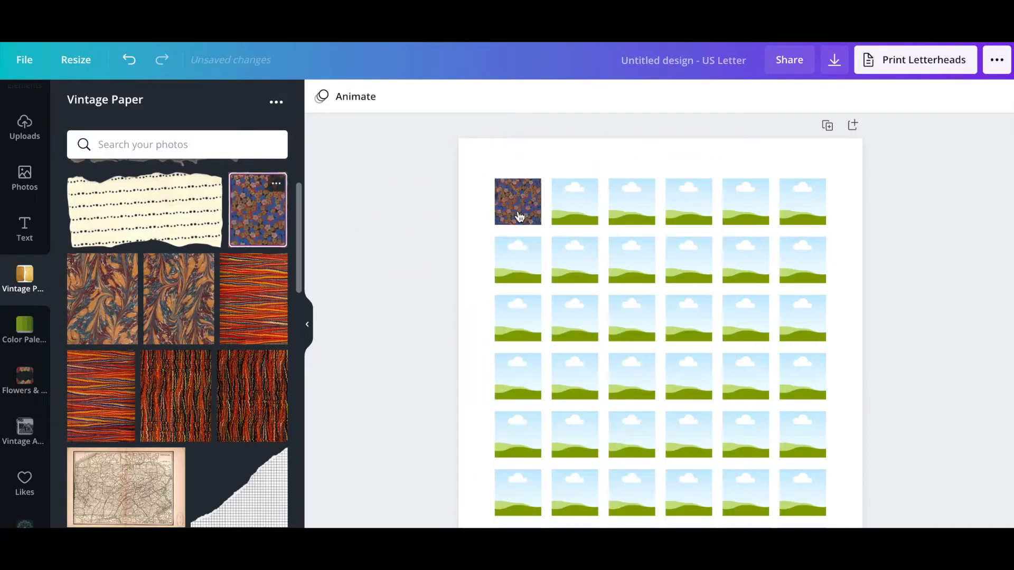
pyautogui.moveTo(179, 312); pyautogui.dragTo(582, 214)
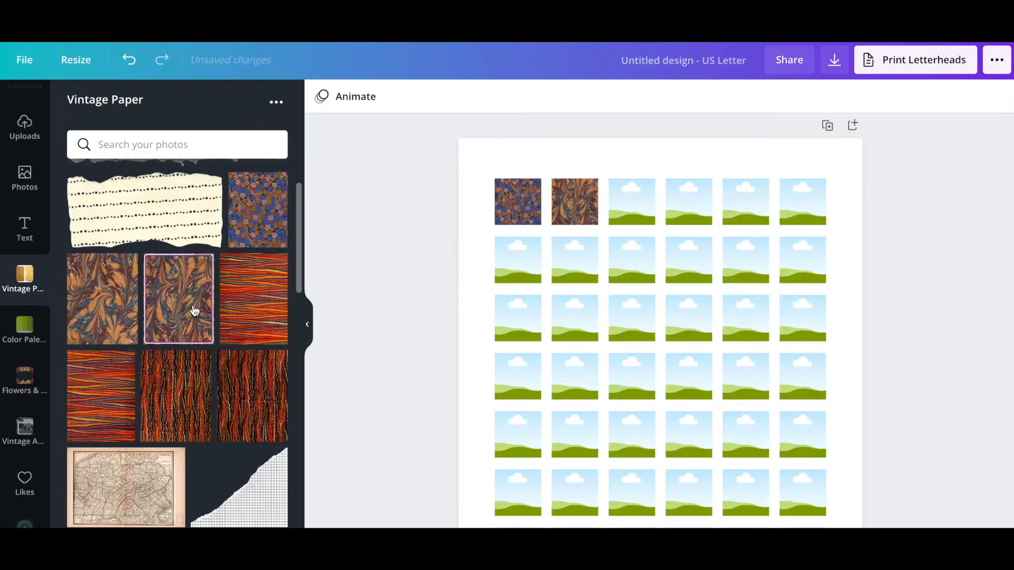
pyautogui.moveTo(244, 317); pyautogui.dragTo(634, 214)
pyautogui.moveTo(111, 485); pyautogui.dragTo(688, 204)
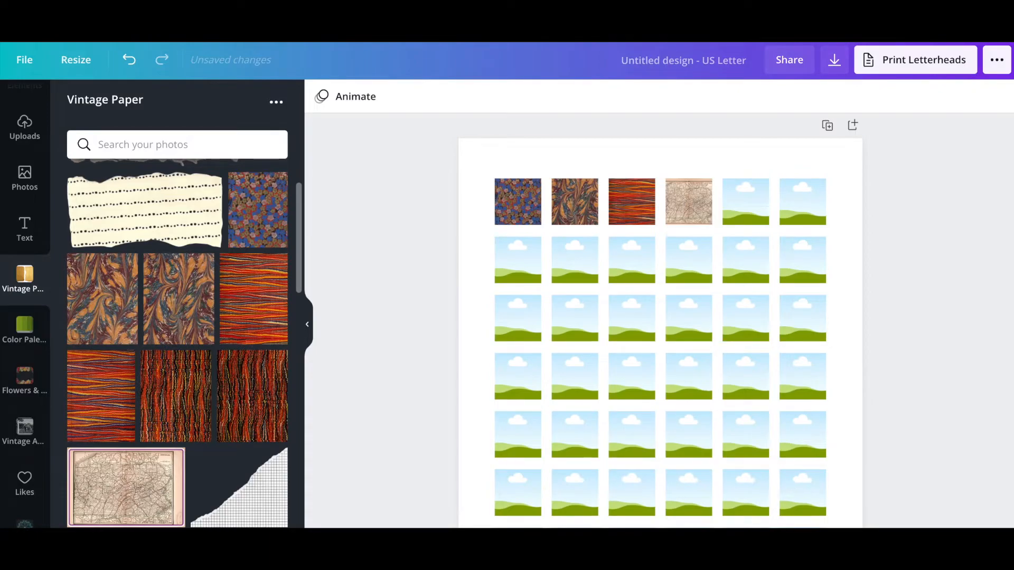
pyautogui.scroll(5, 660, 317)
pyautogui.scroll(-1, 660, 317)
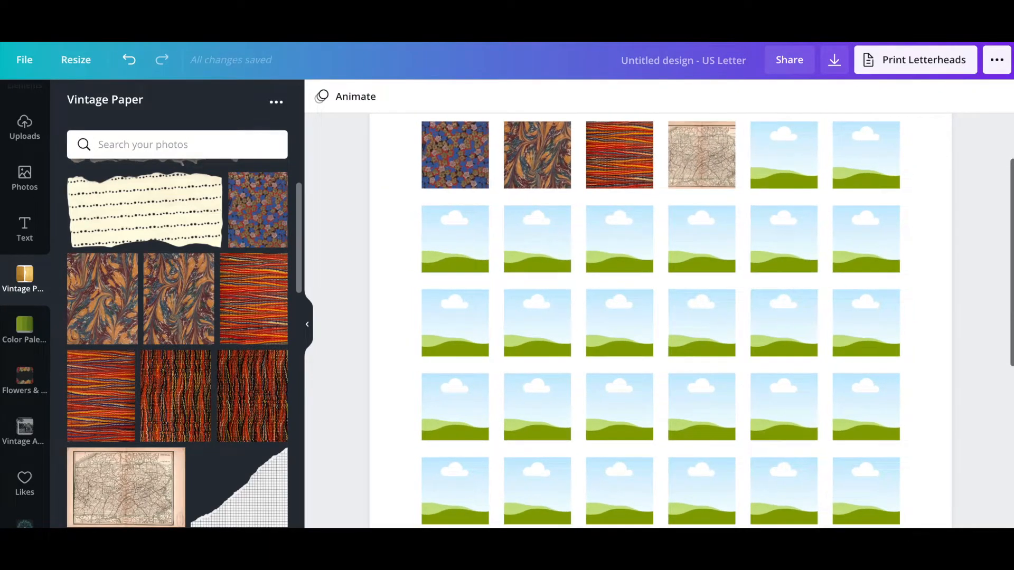
# Step: Enlarge and reposition the floral and marbled textures inside the first two frames
pyautogui.scroll(2, 495, 264)
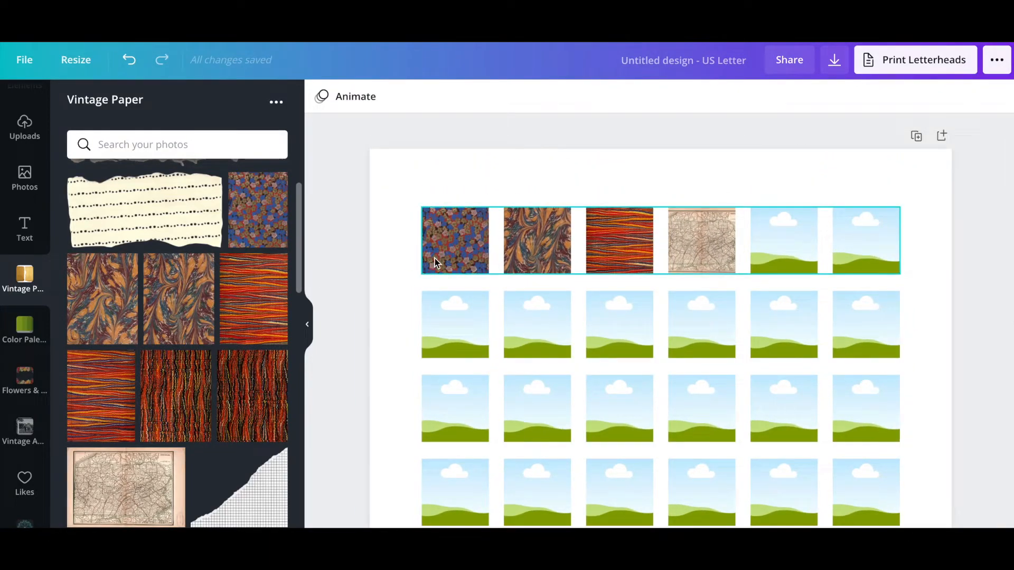
pyautogui.doubleClick(460, 248)
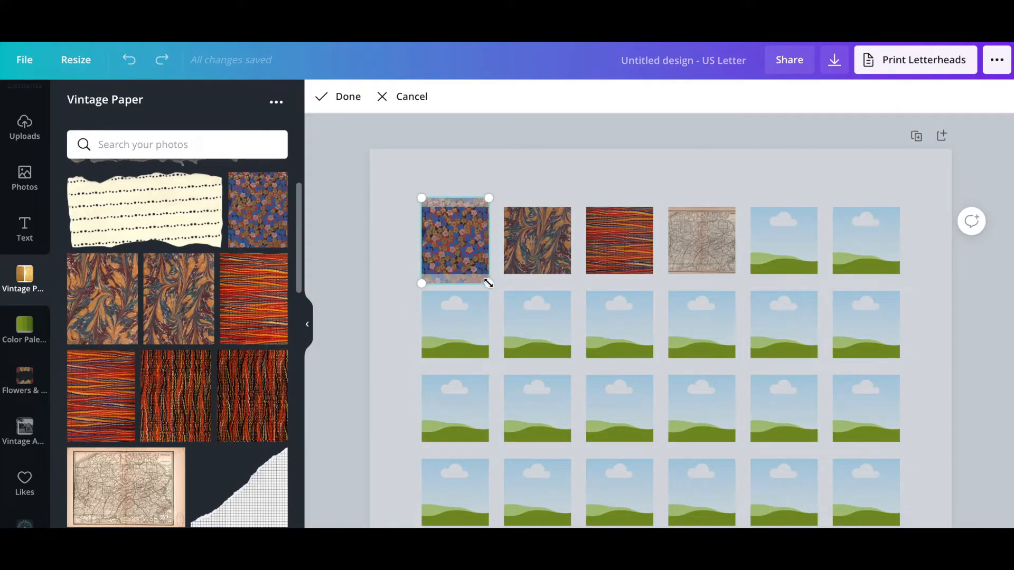
pyautogui.moveTo(505, 299); pyautogui.dragTo(604, 395)
pyautogui.moveTo(523, 336); pyautogui.dragTo(511, 318)
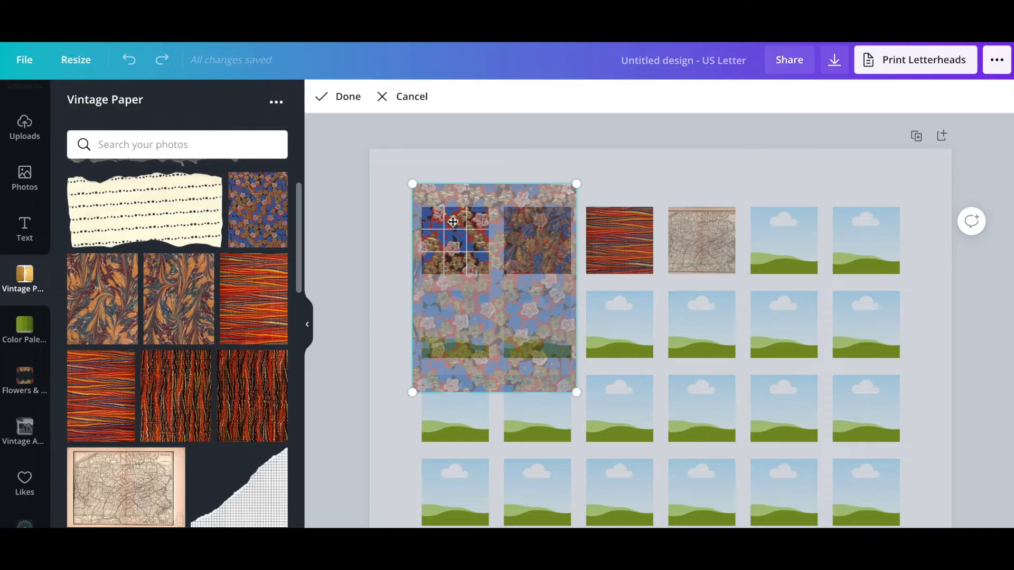
pyautogui.click(341, 99)
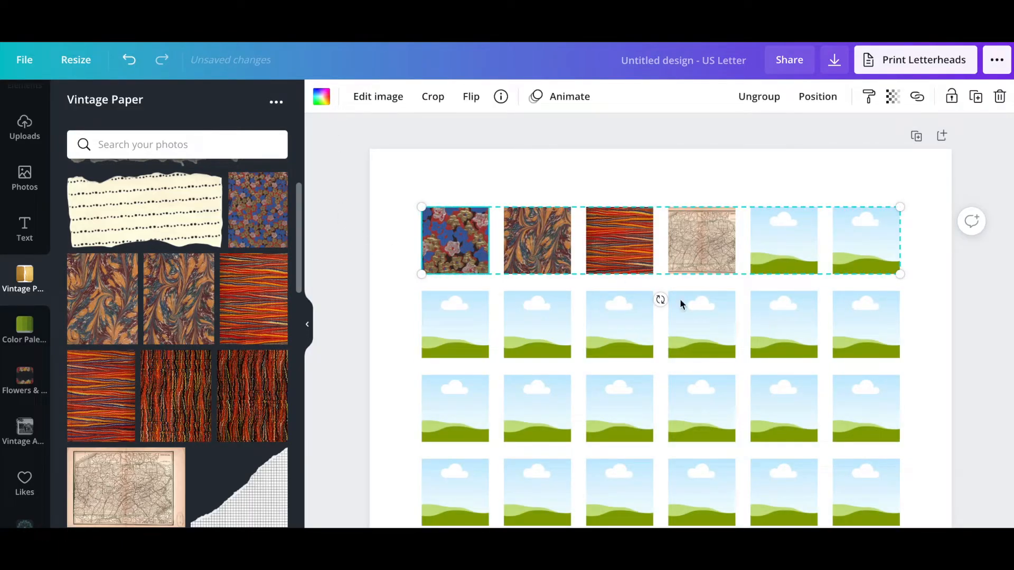
pyautogui.doubleClick(537, 242)
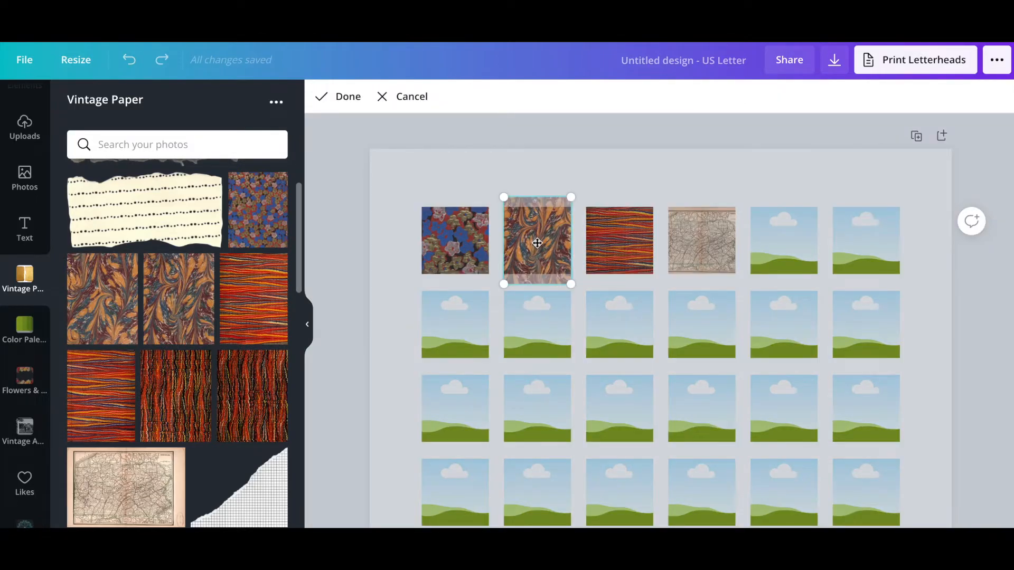
pyautogui.moveTo(569, 283); pyautogui.dragTo(697, 393)
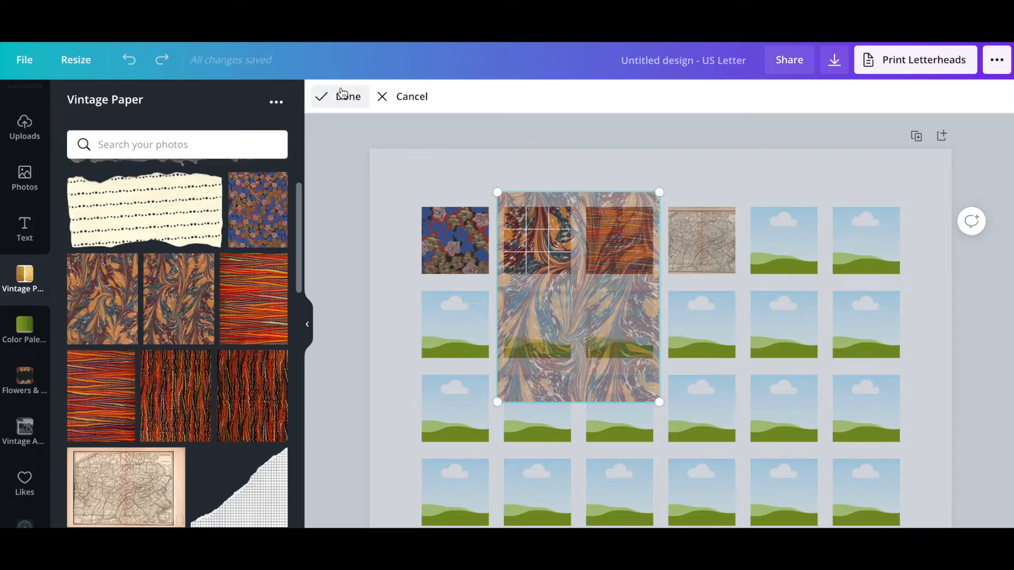
pyautogui.click(343, 96)
# Step: Enlarge the striped and map textures and shift them up within the third and fourth frames
pyautogui.doubleClick(613, 242)
pyautogui.moveTo(581, 285); pyautogui.dragTo(517, 371)
pyautogui.moveTo(566, 312); pyautogui.dragTo(569, 287)
pyautogui.click(333, 96)
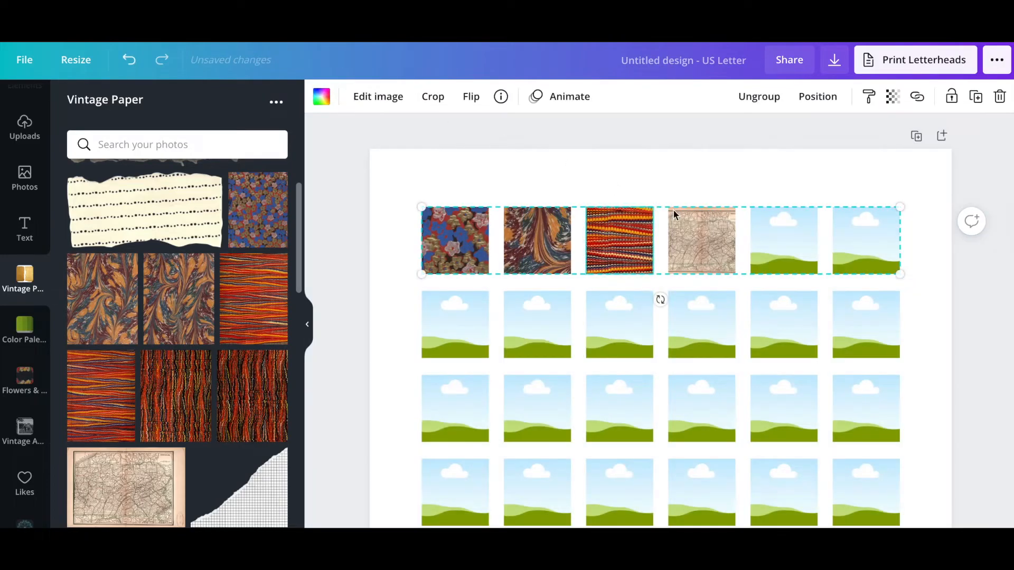
pyautogui.doubleClick(704, 243)
pyautogui.moveTo(764, 279); pyautogui.dragTo(926, 383)
pyautogui.moveTo(826, 330); pyautogui.dragTo(799, 296)
# Step: Finish the map image adjustment, then review the PDF Print download options and close them
pyautogui.click(340, 97)
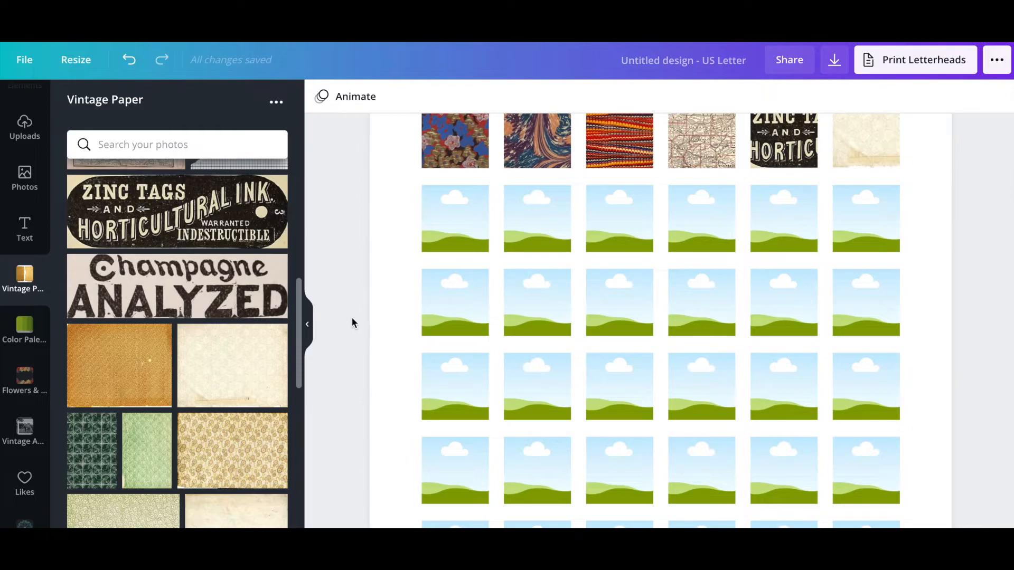
pyautogui.scroll(2, 352, 318)
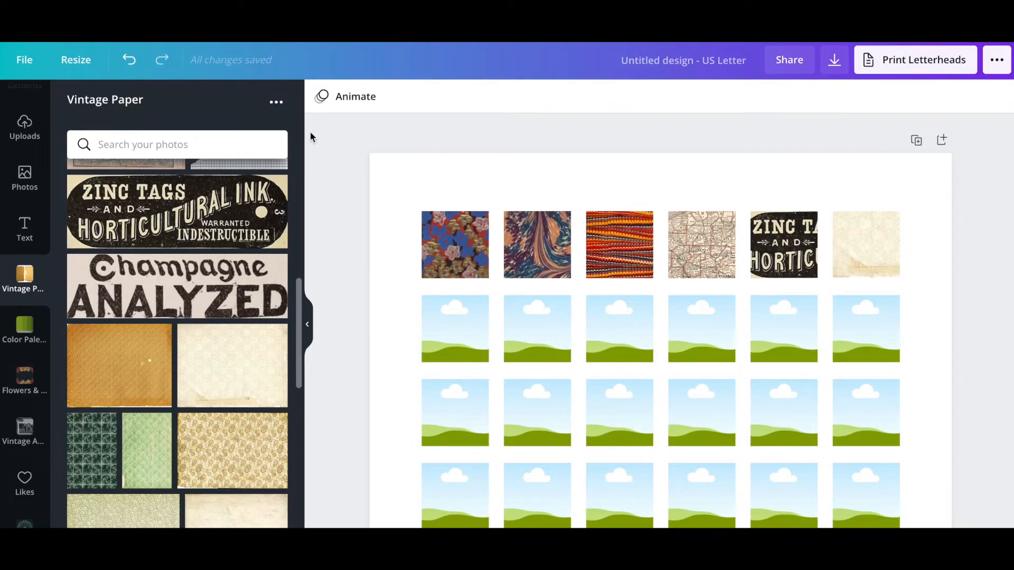
pyautogui.click(835, 60)
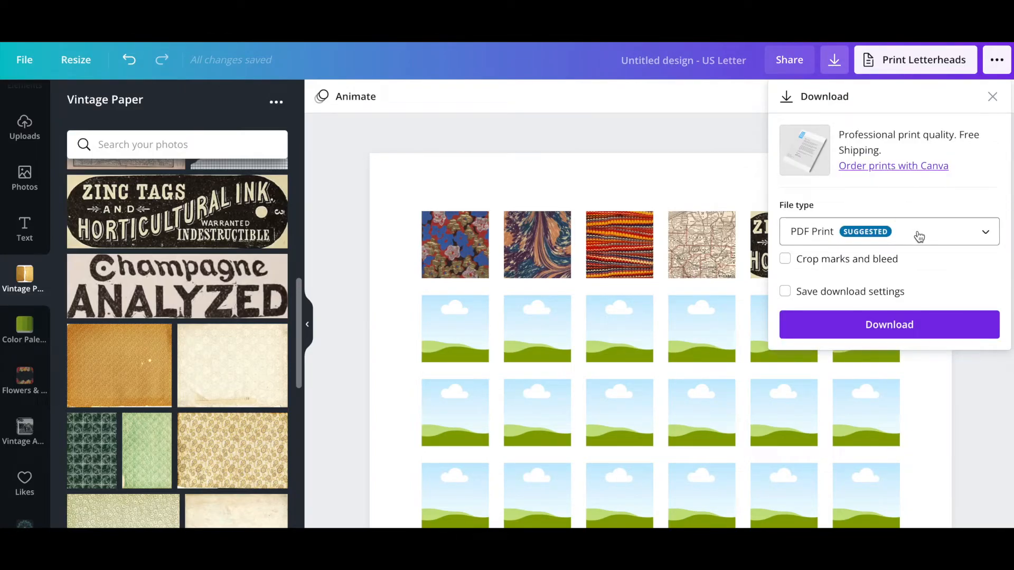
pyautogui.click(340, 176)
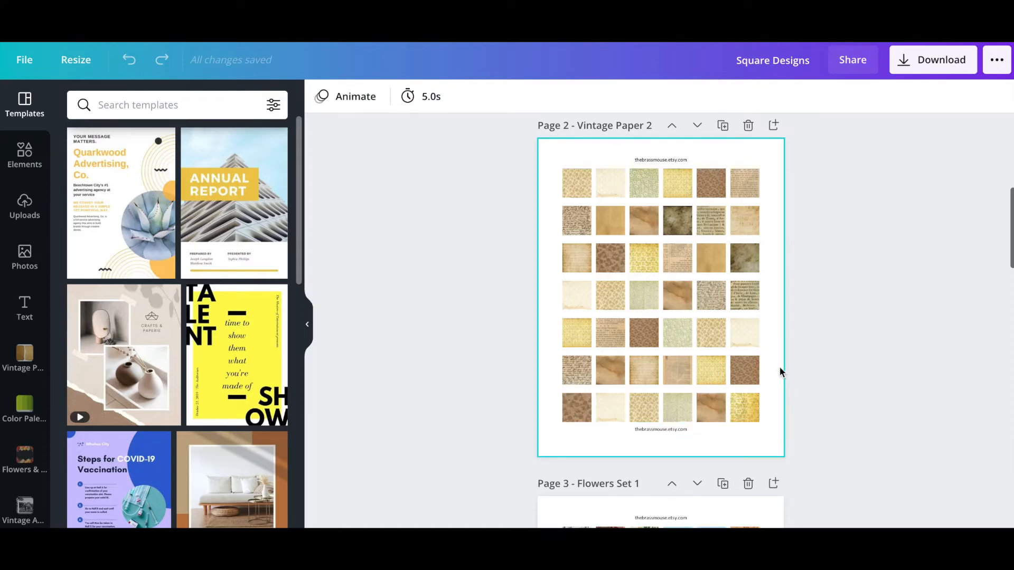
pyautogui.scroll(1, 779, 366)
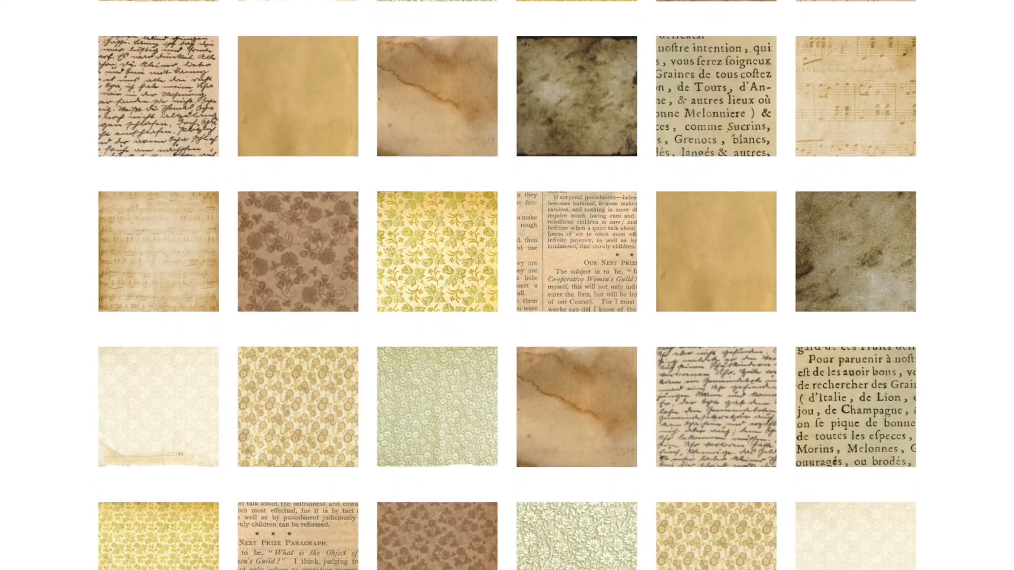